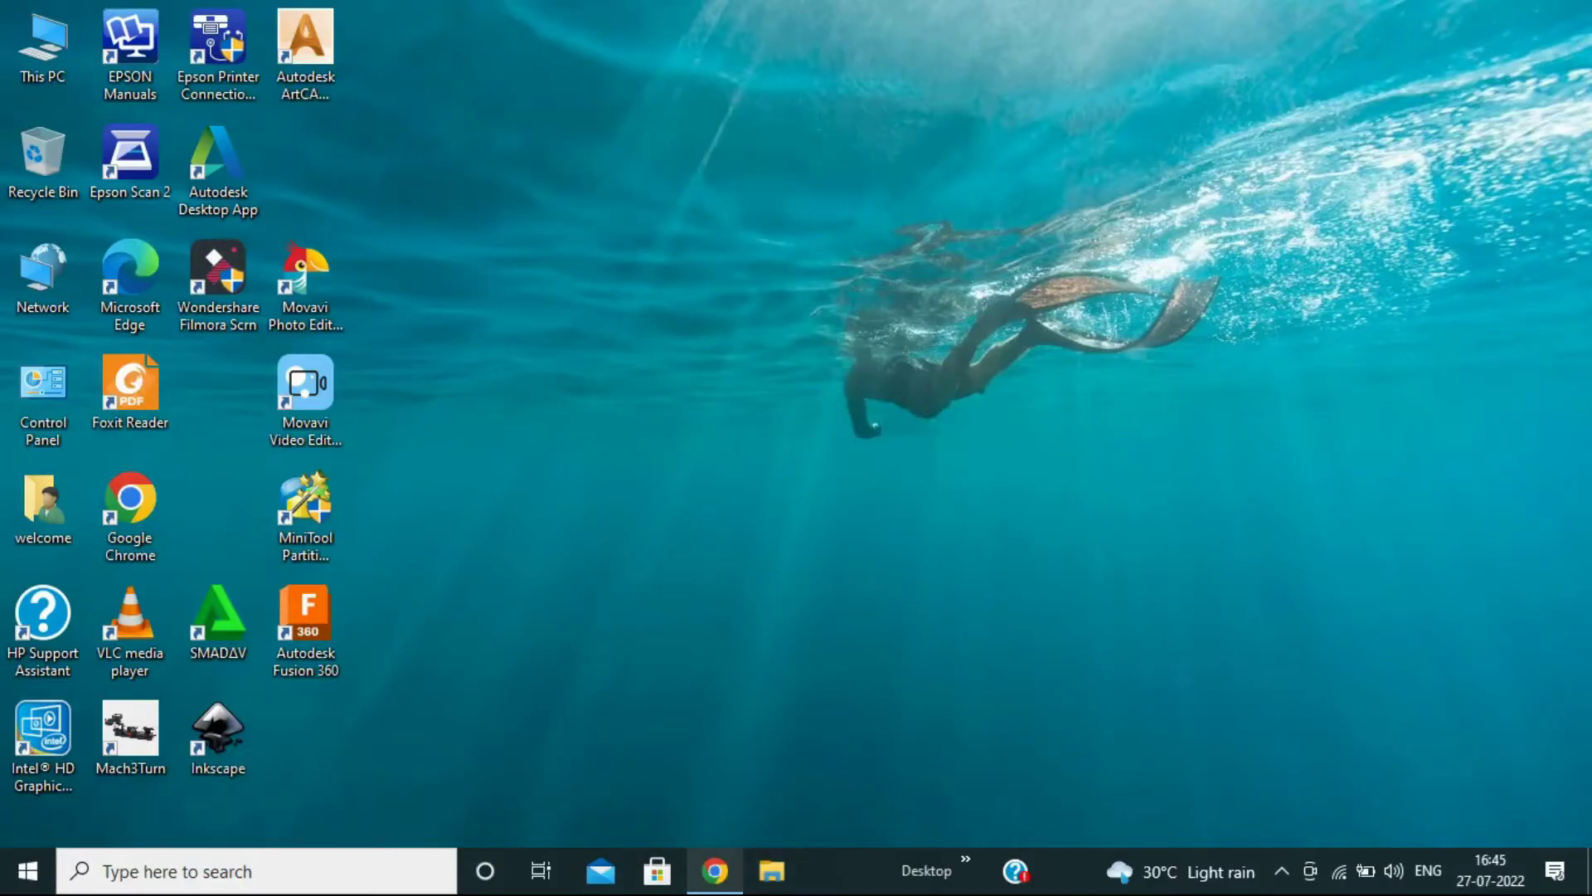
# Switch to Chrome and close the two Mach3 product tabs and the shopping results, keeping only a blank tab.
pyautogui.click(715, 871)
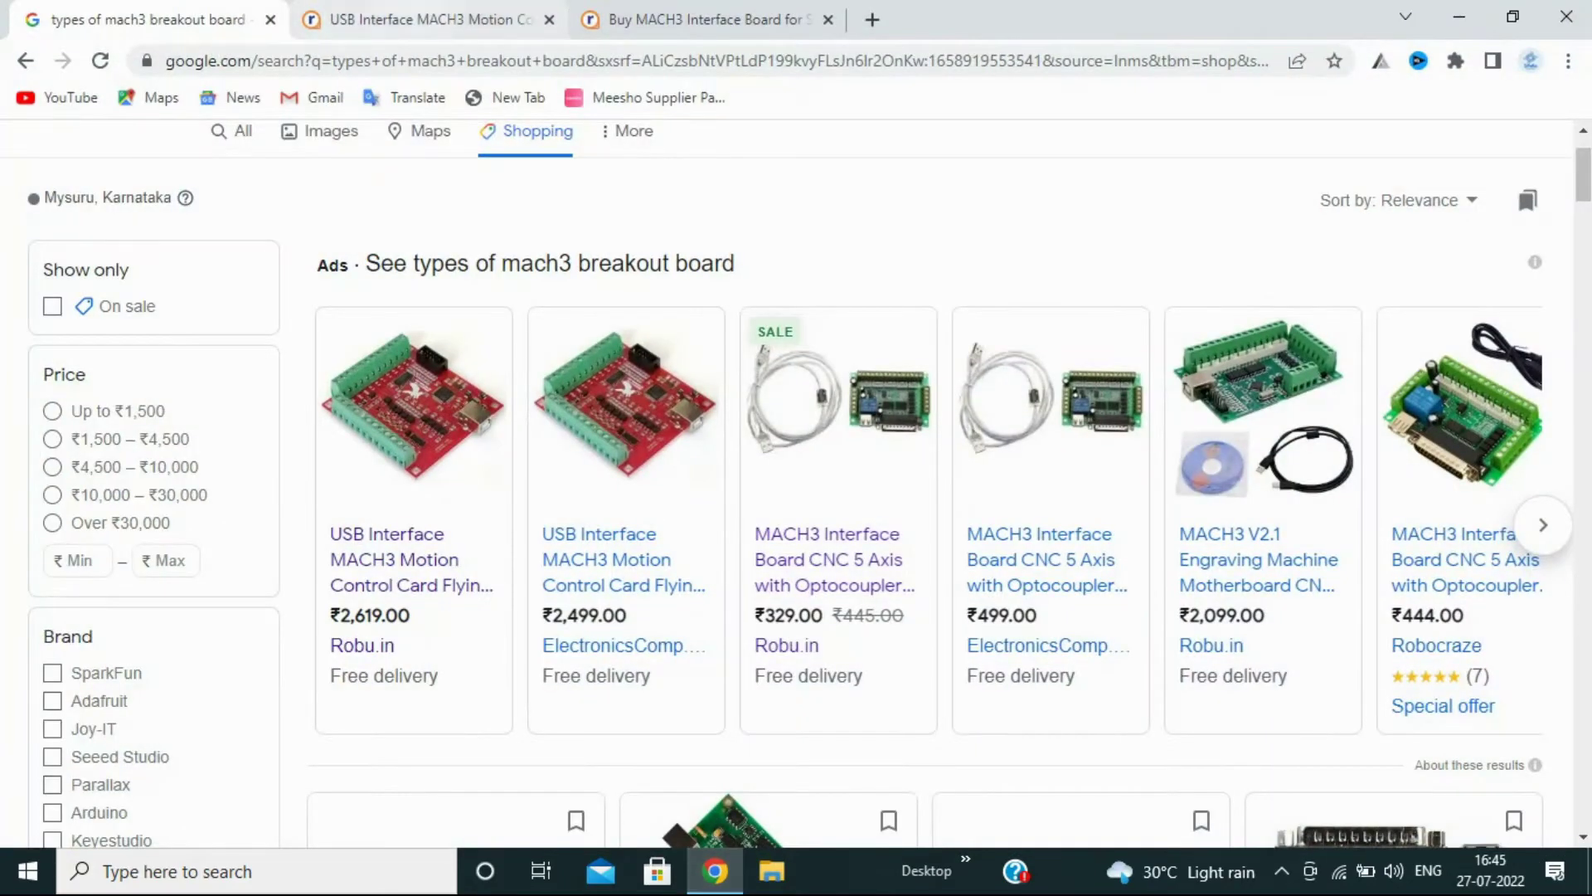
pyautogui.click(549, 19)
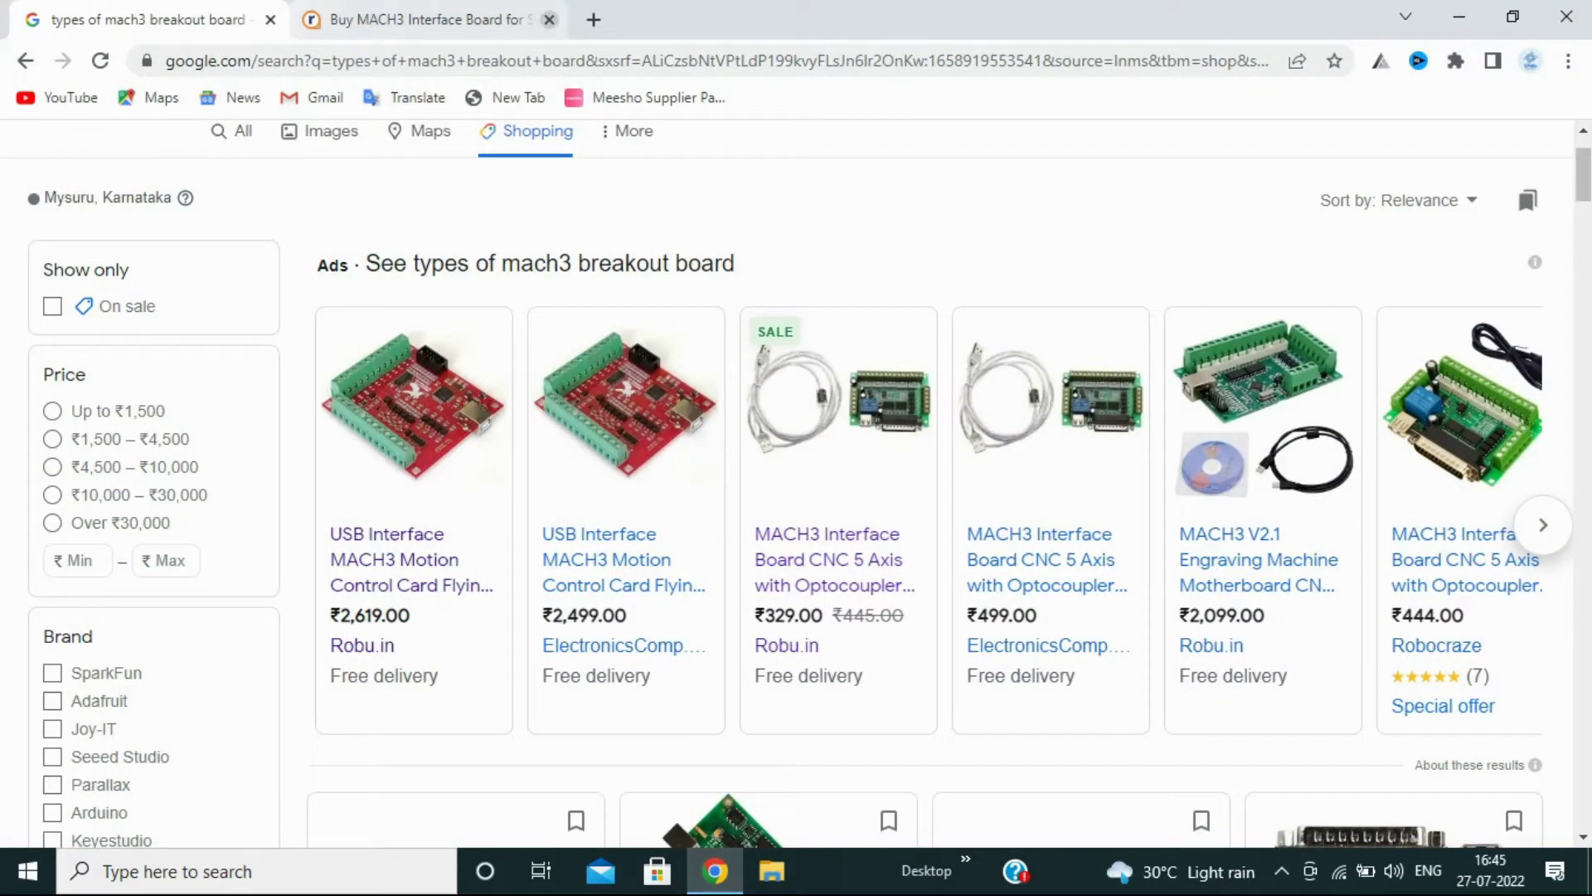
pyautogui.click(549, 19)
pyautogui.click(315, 19)
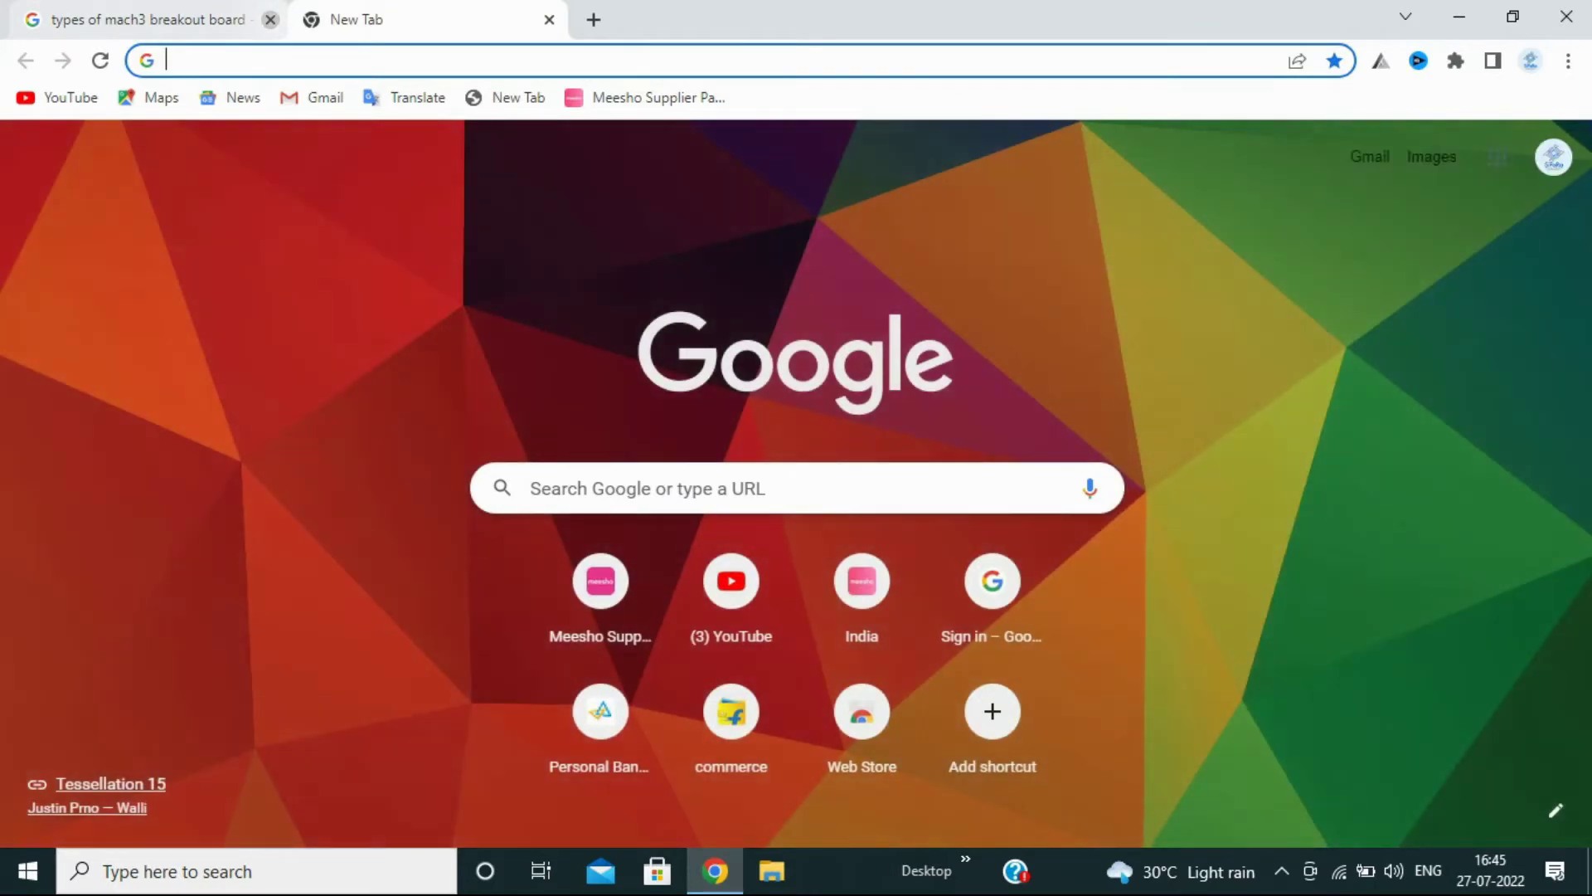
pyautogui.click(270, 19)
# Search Google for "mach3 support" and open the Newfangled Solutions Mach3 result.
pyautogui.click(274, 59)
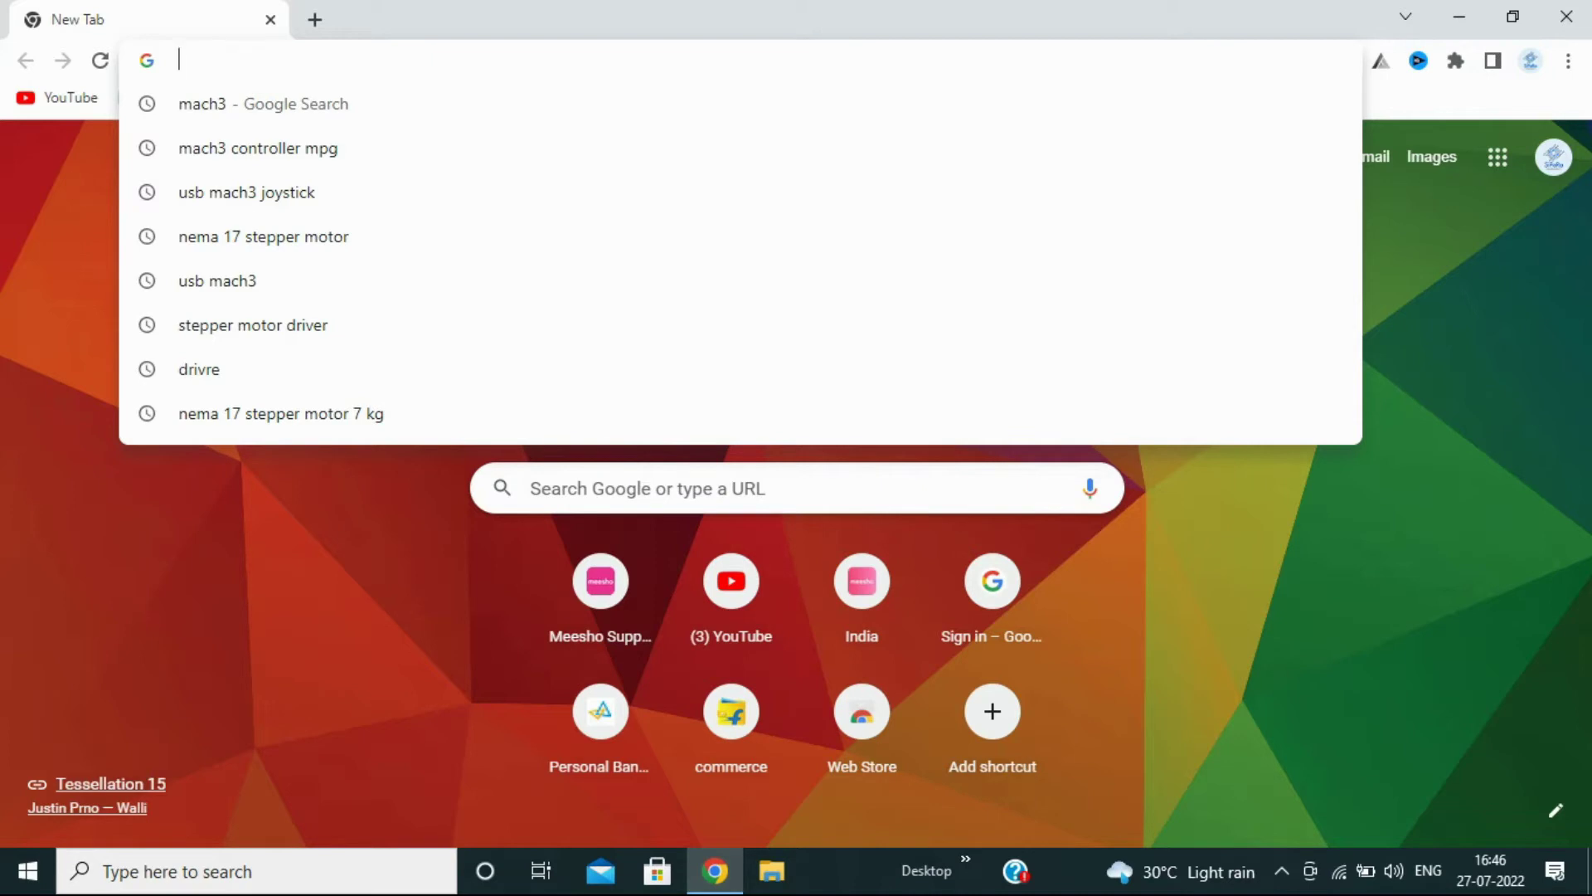
pyautogui.write('ma')
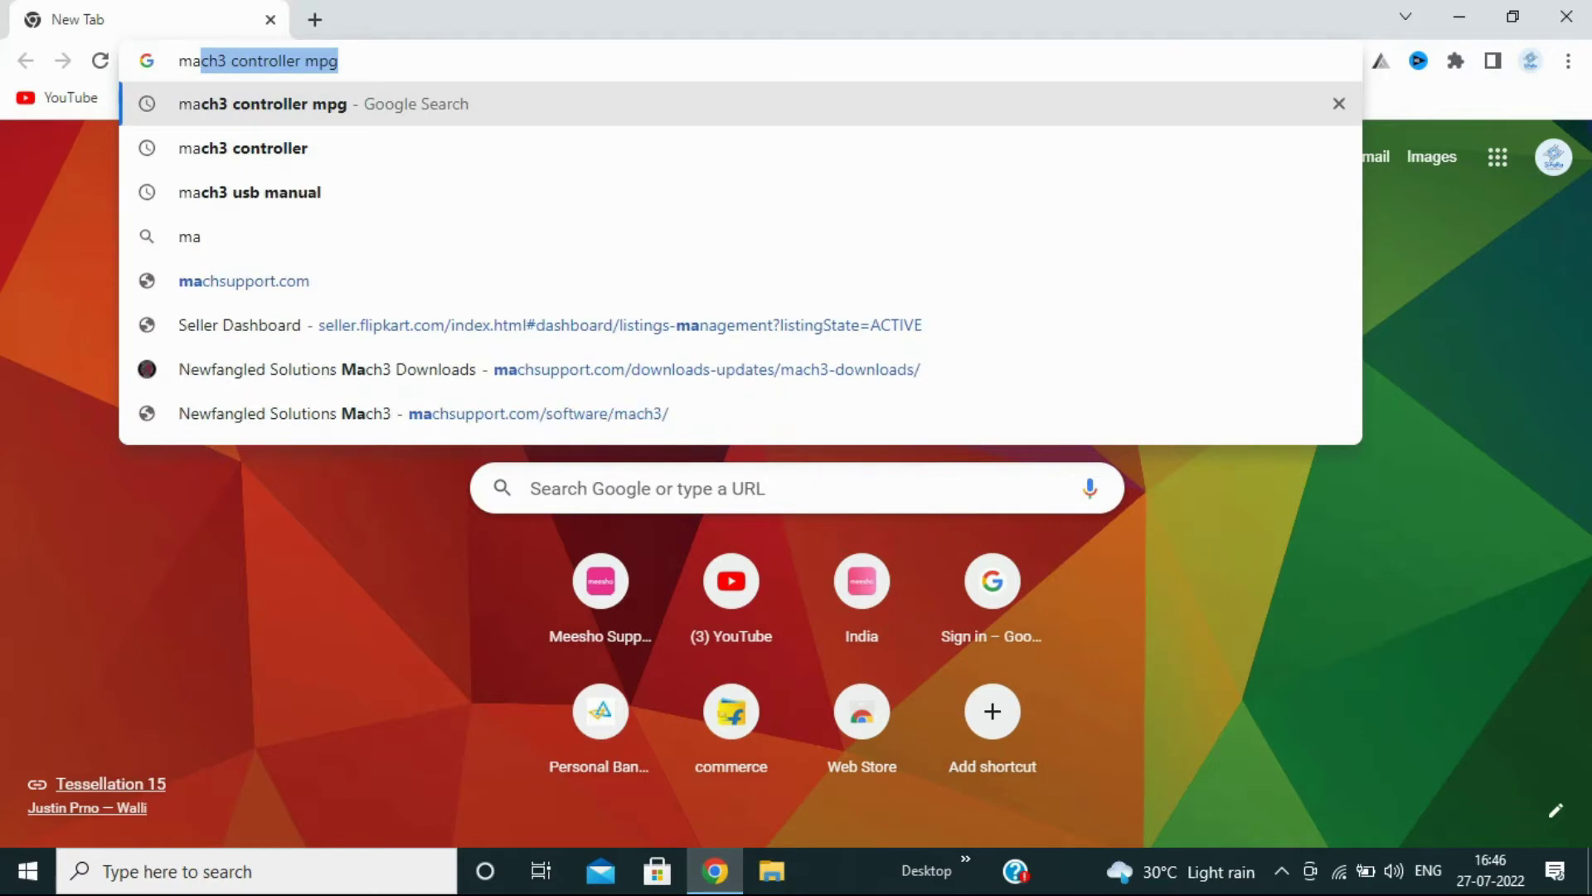
pyautogui.write('ch3')
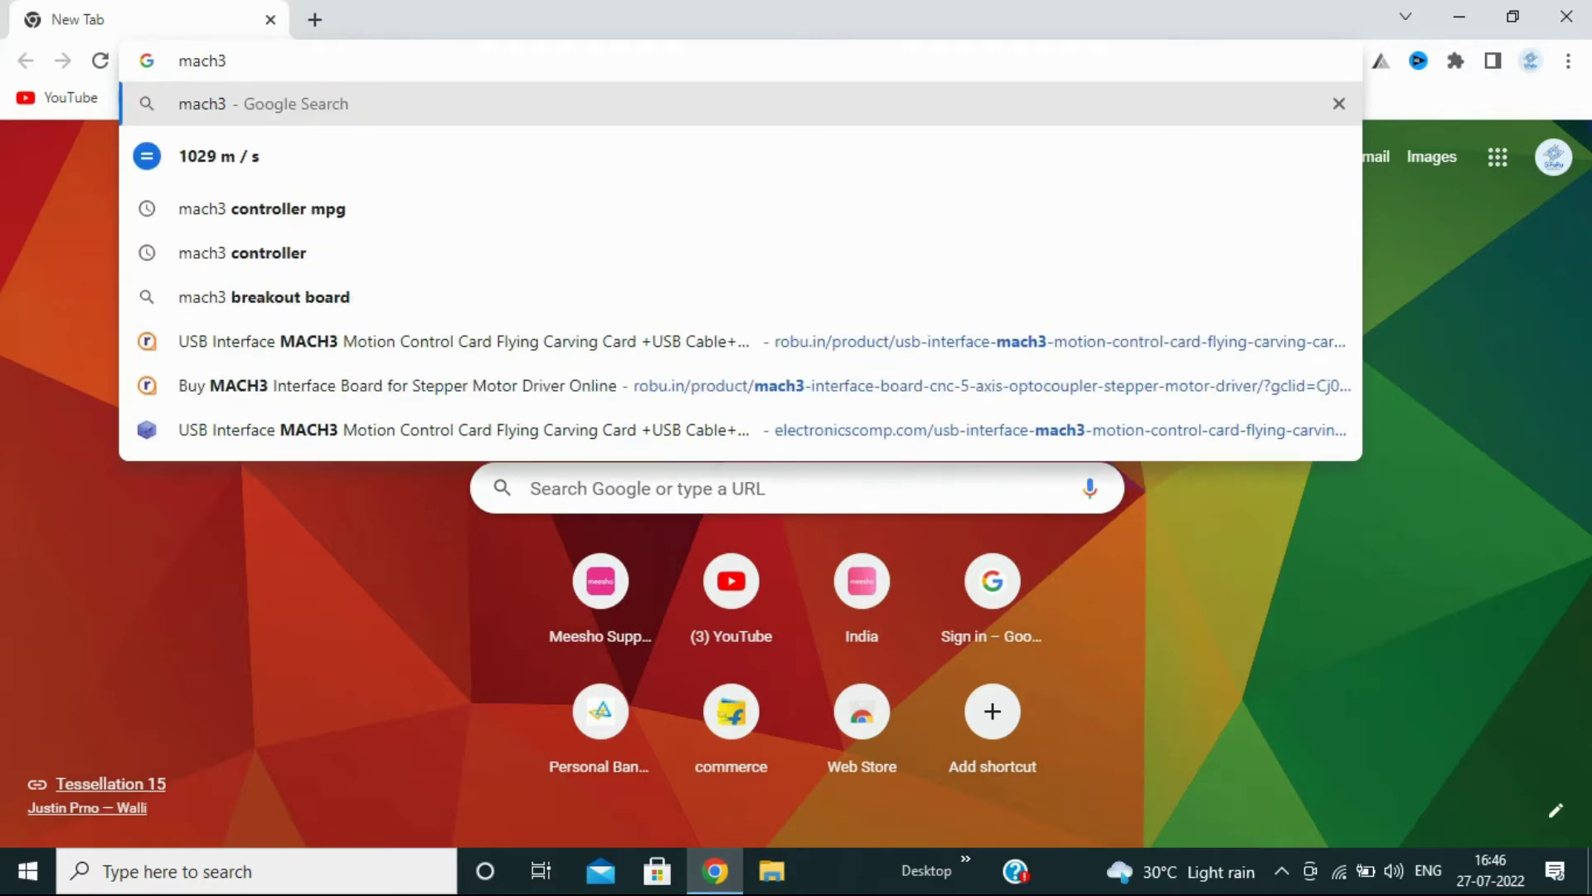
pyautogui.write('su')
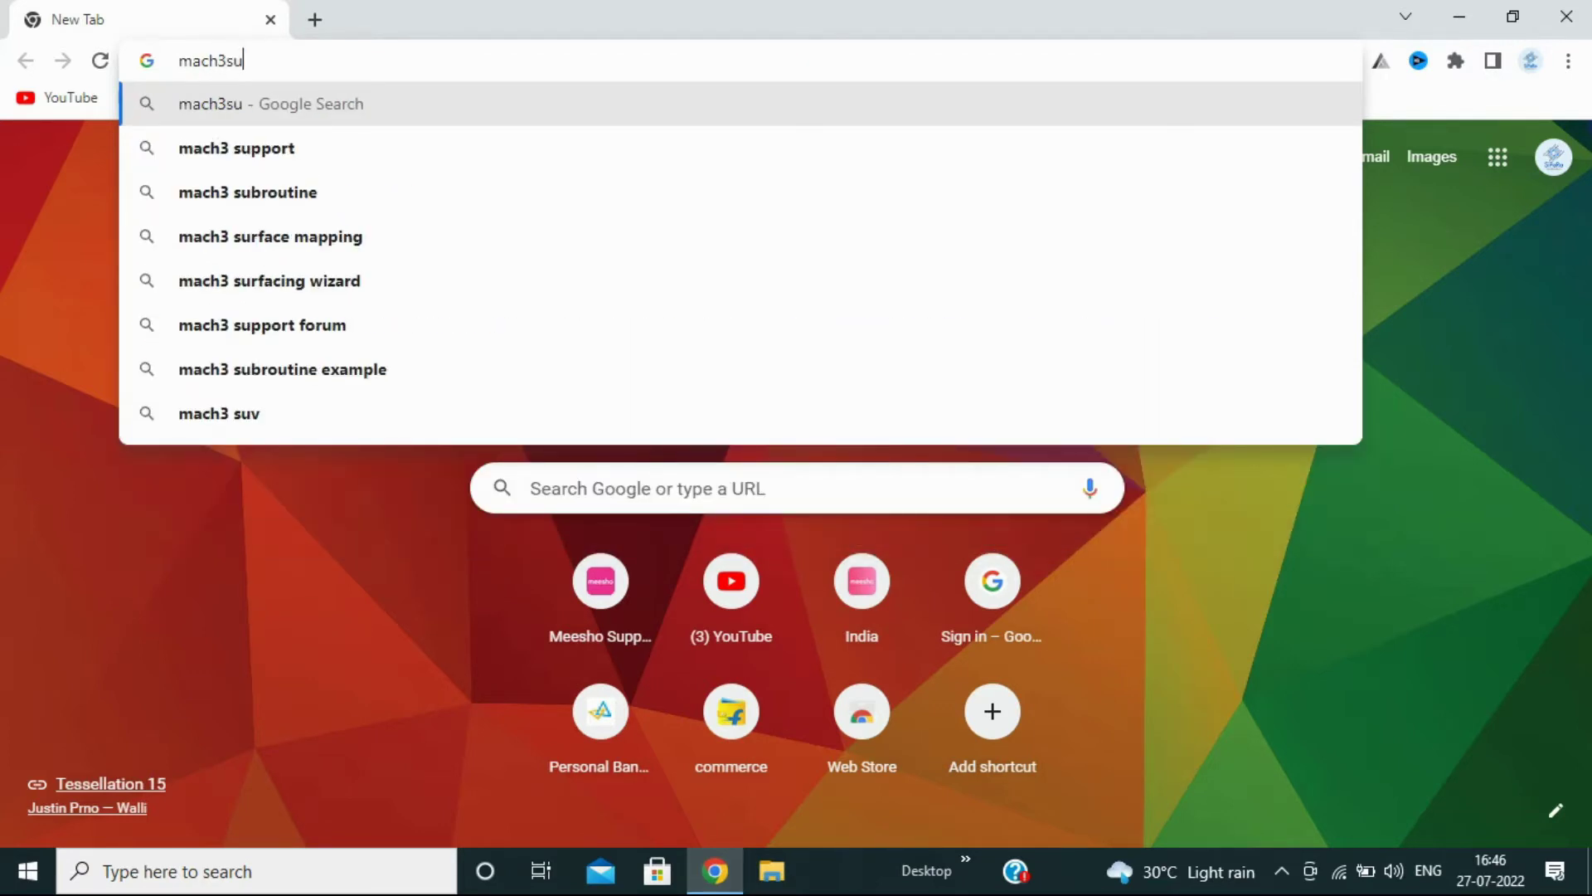
pyautogui.press('Down')
pyautogui.press('Return')
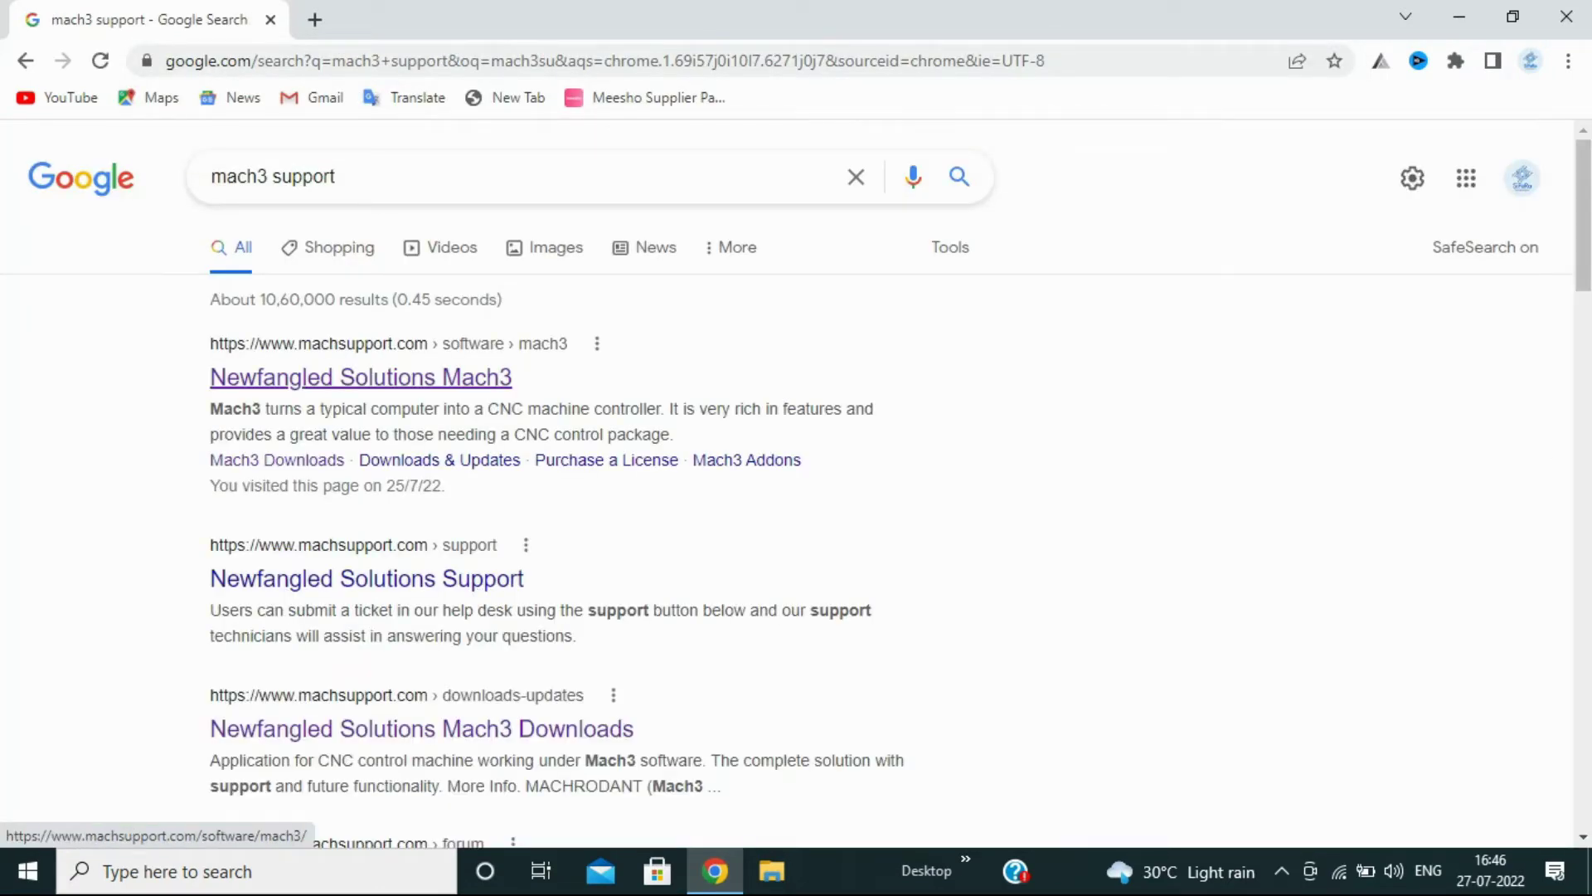
pyautogui.click(361, 377)
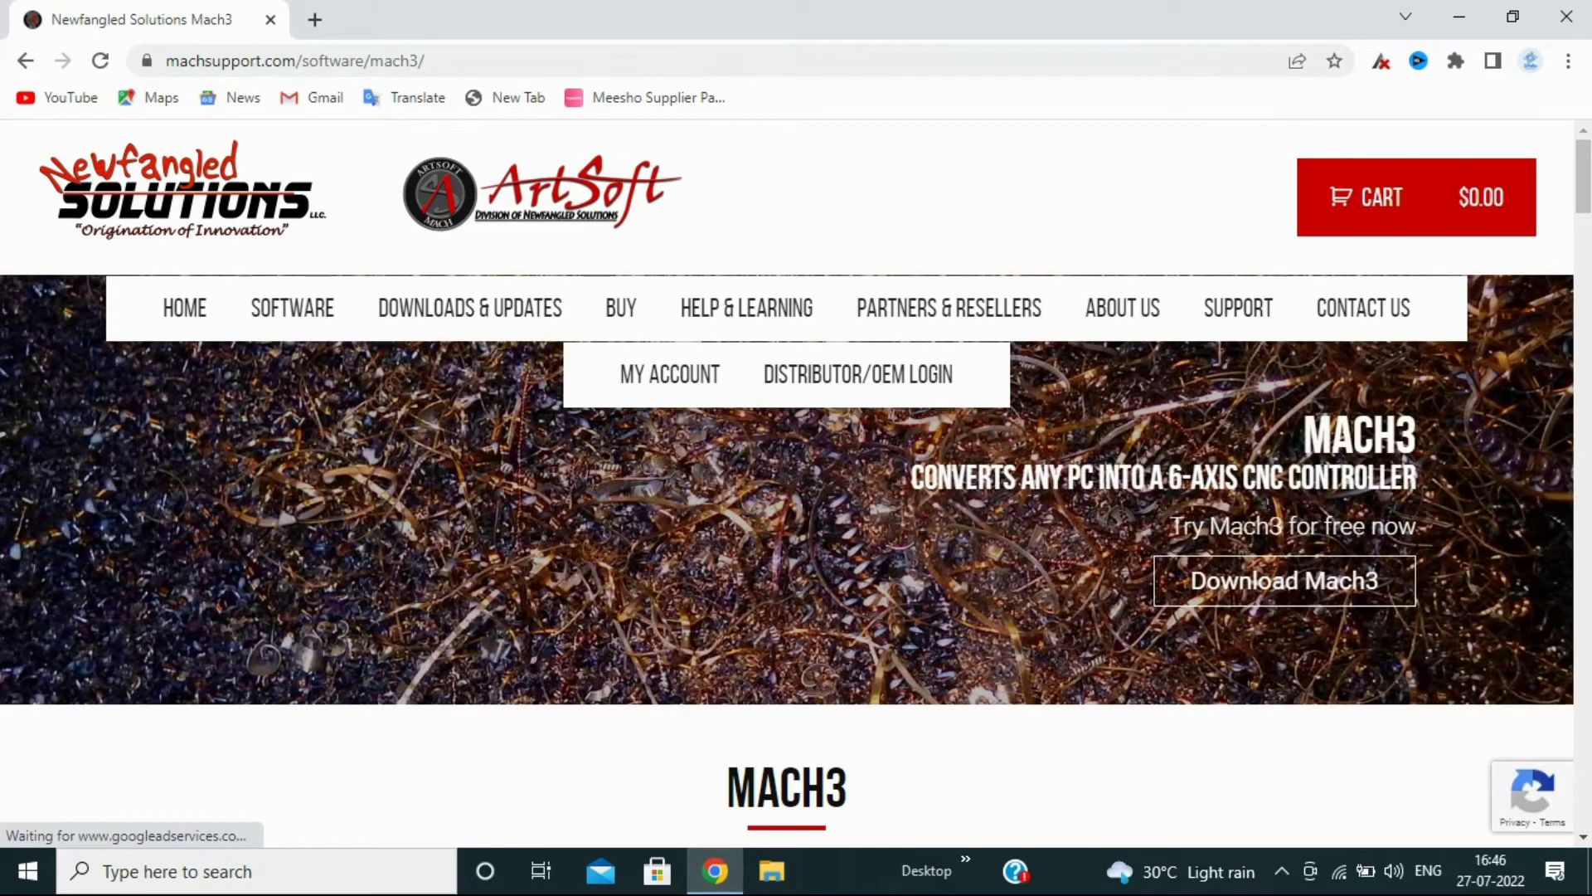
# Look over the Mach3 page, reload it from the site's software list and find its download section.
pyautogui.scroll(-15, 796, 498)
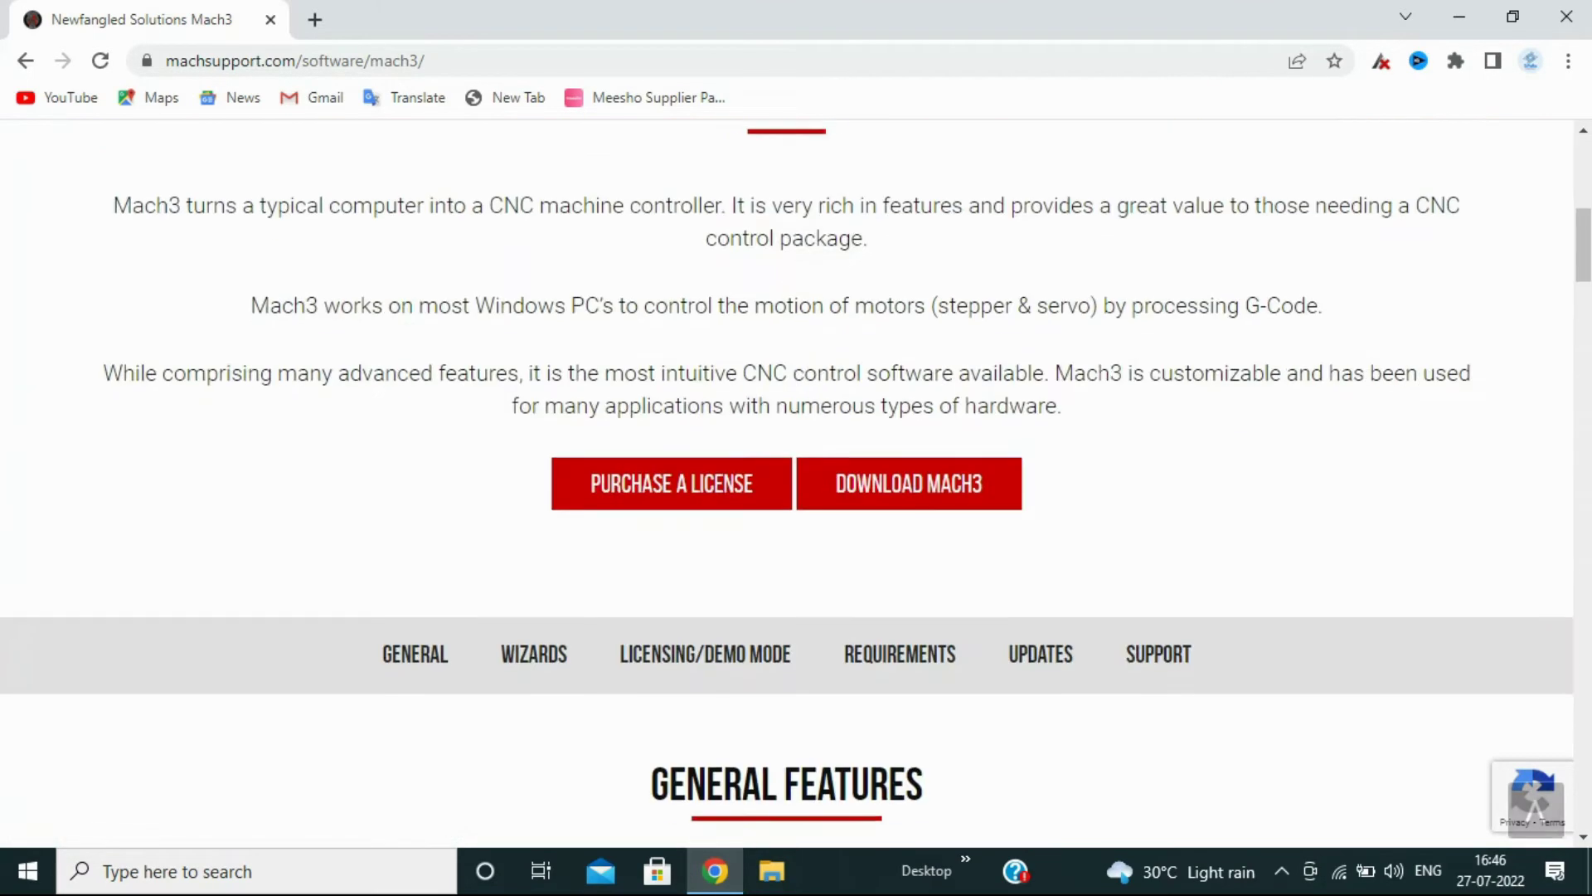
pyautogui.scroll(15, 796, 498)
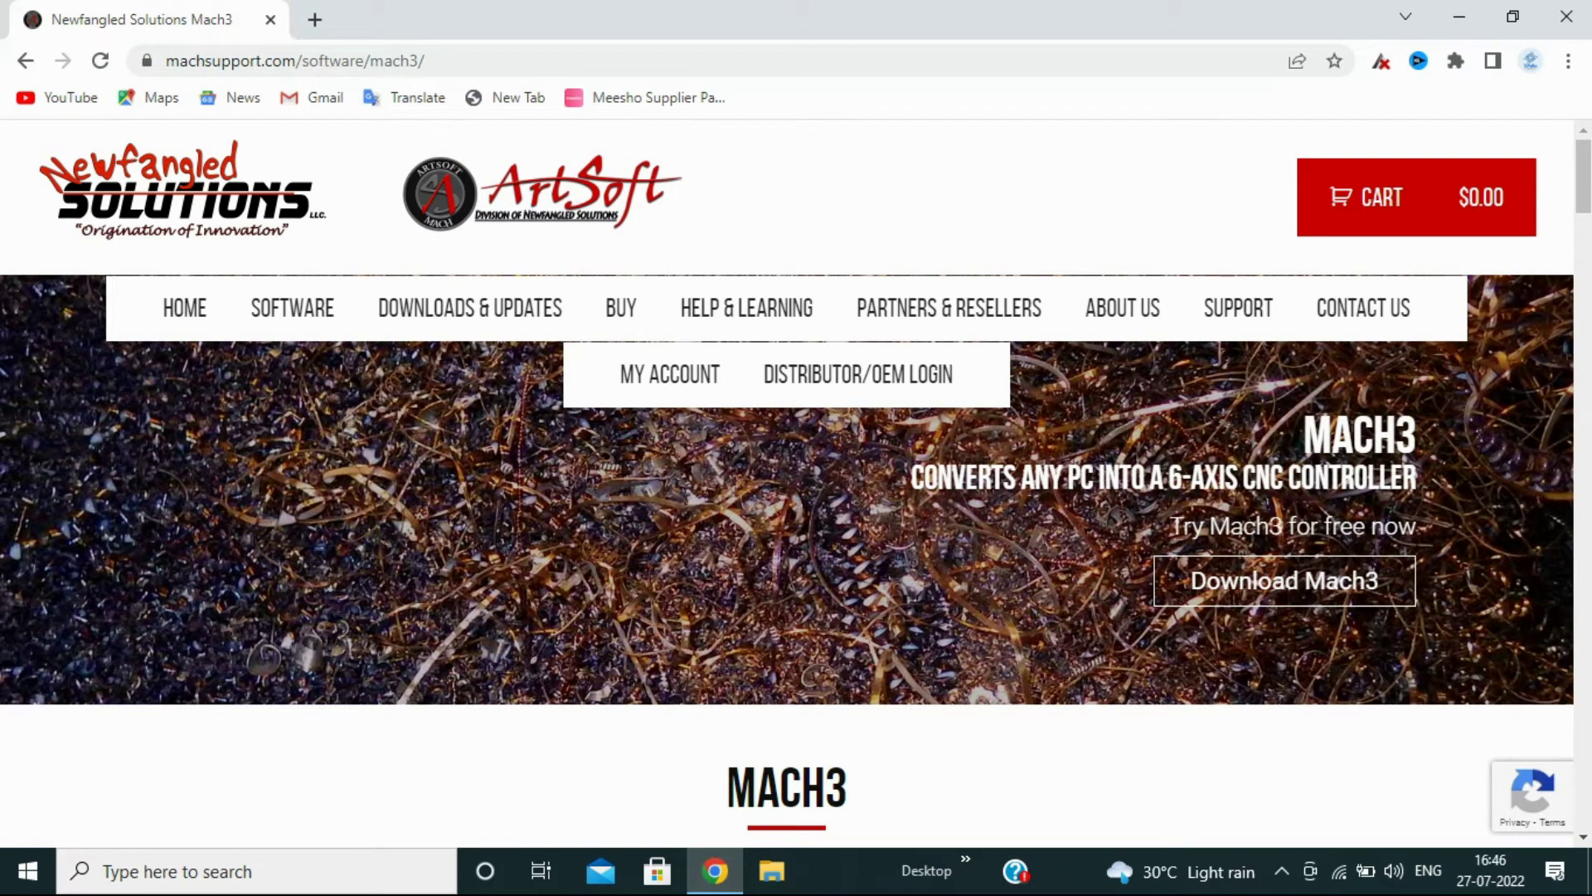
pyautogui.moveTo(292, 311)
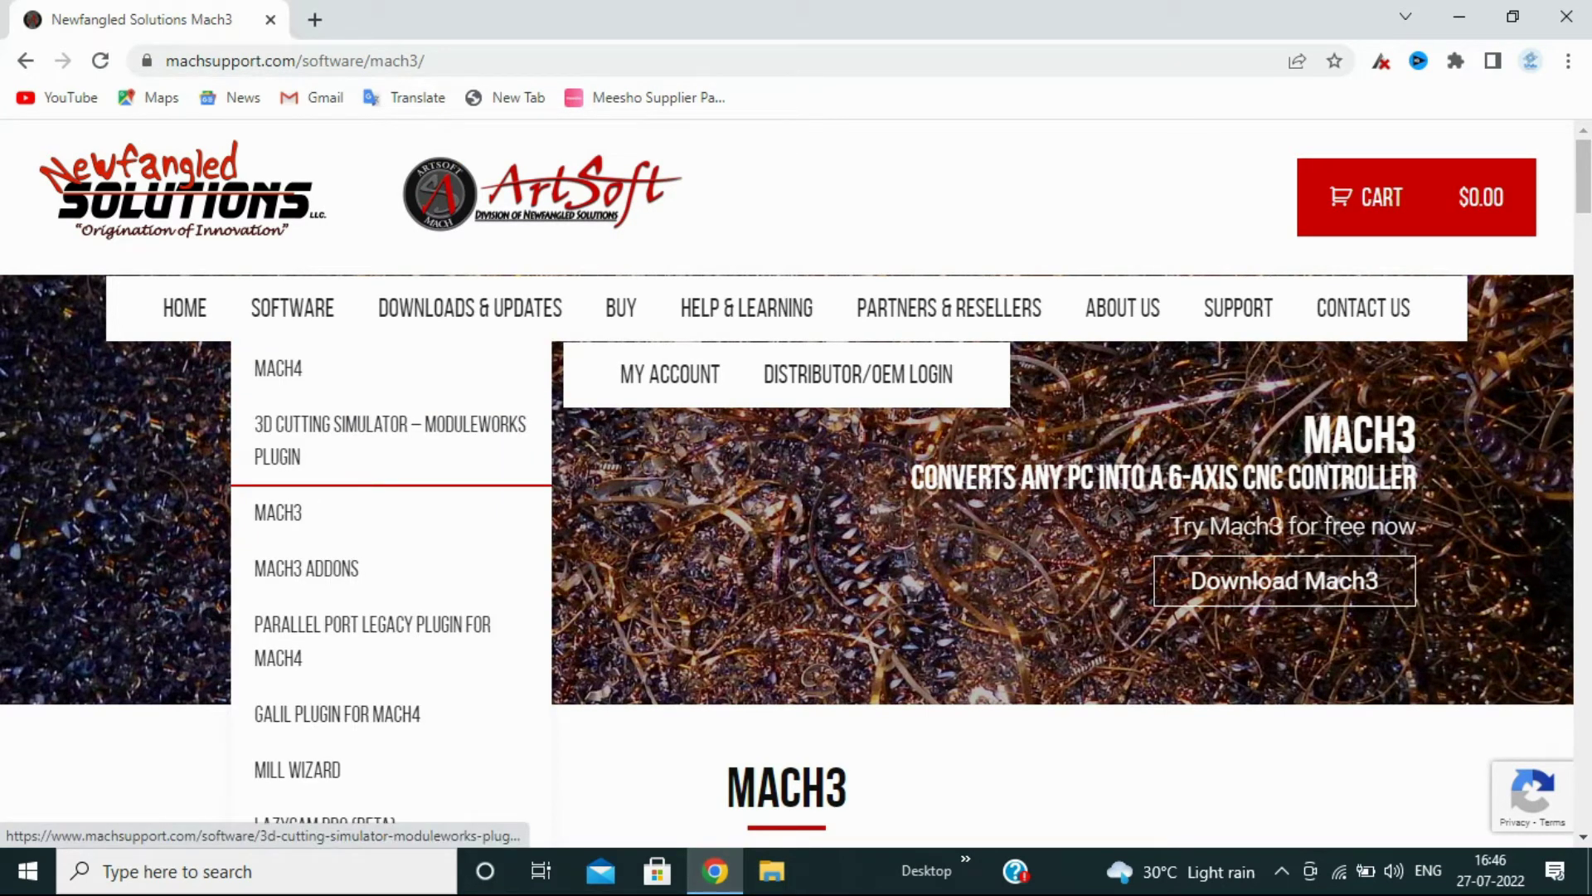
pyautogui.scroll(-5, 307, 568)
pyautogui.scroll(5, 307, 568)
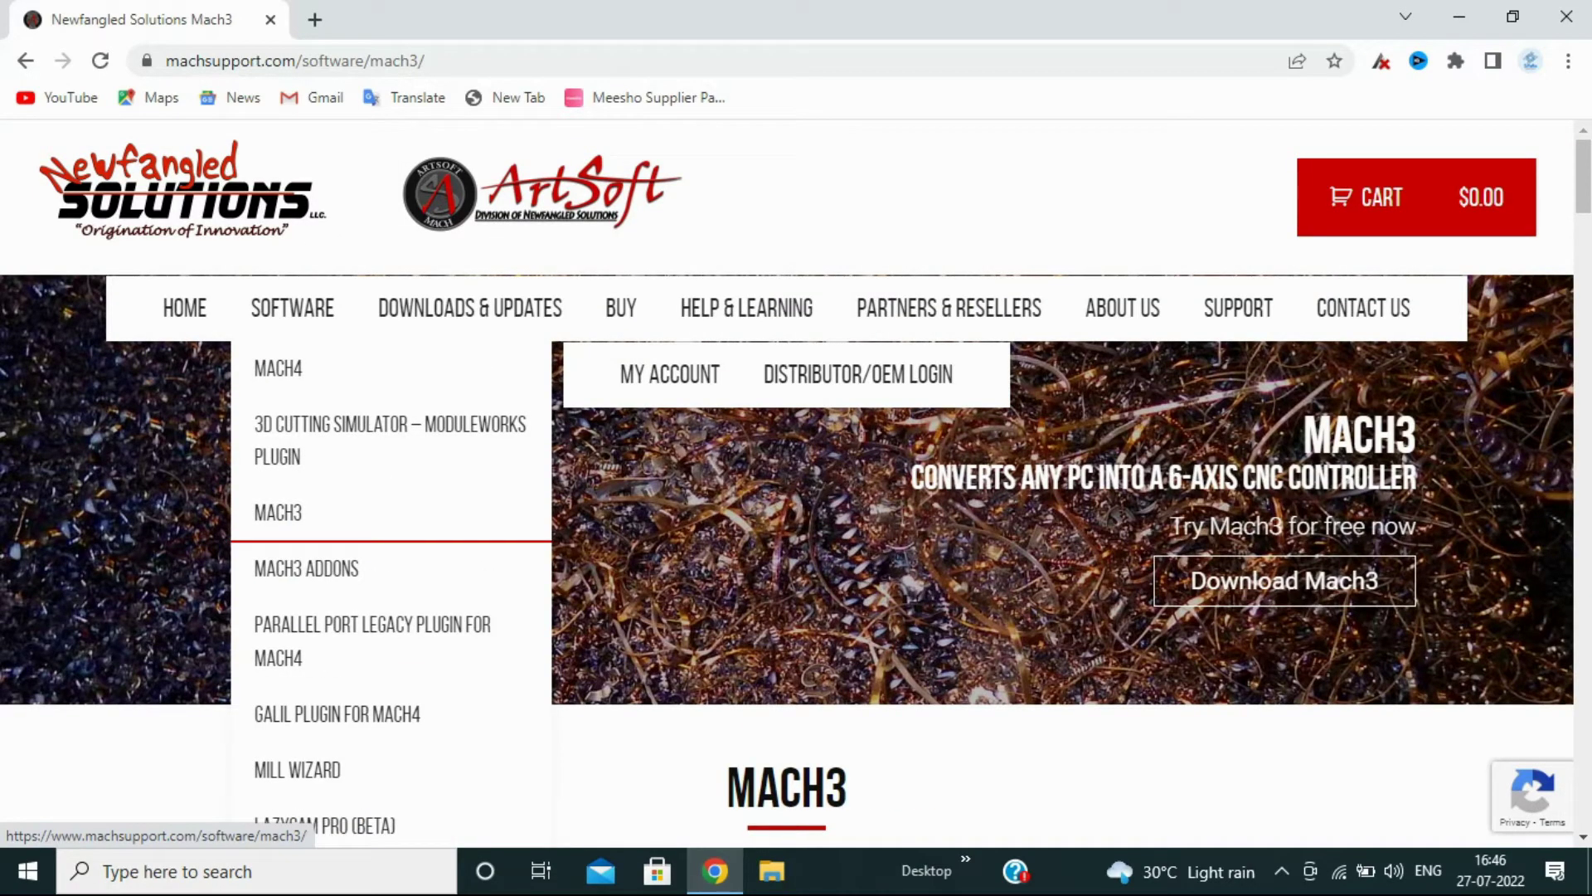
pyautogui.click(278, 512)
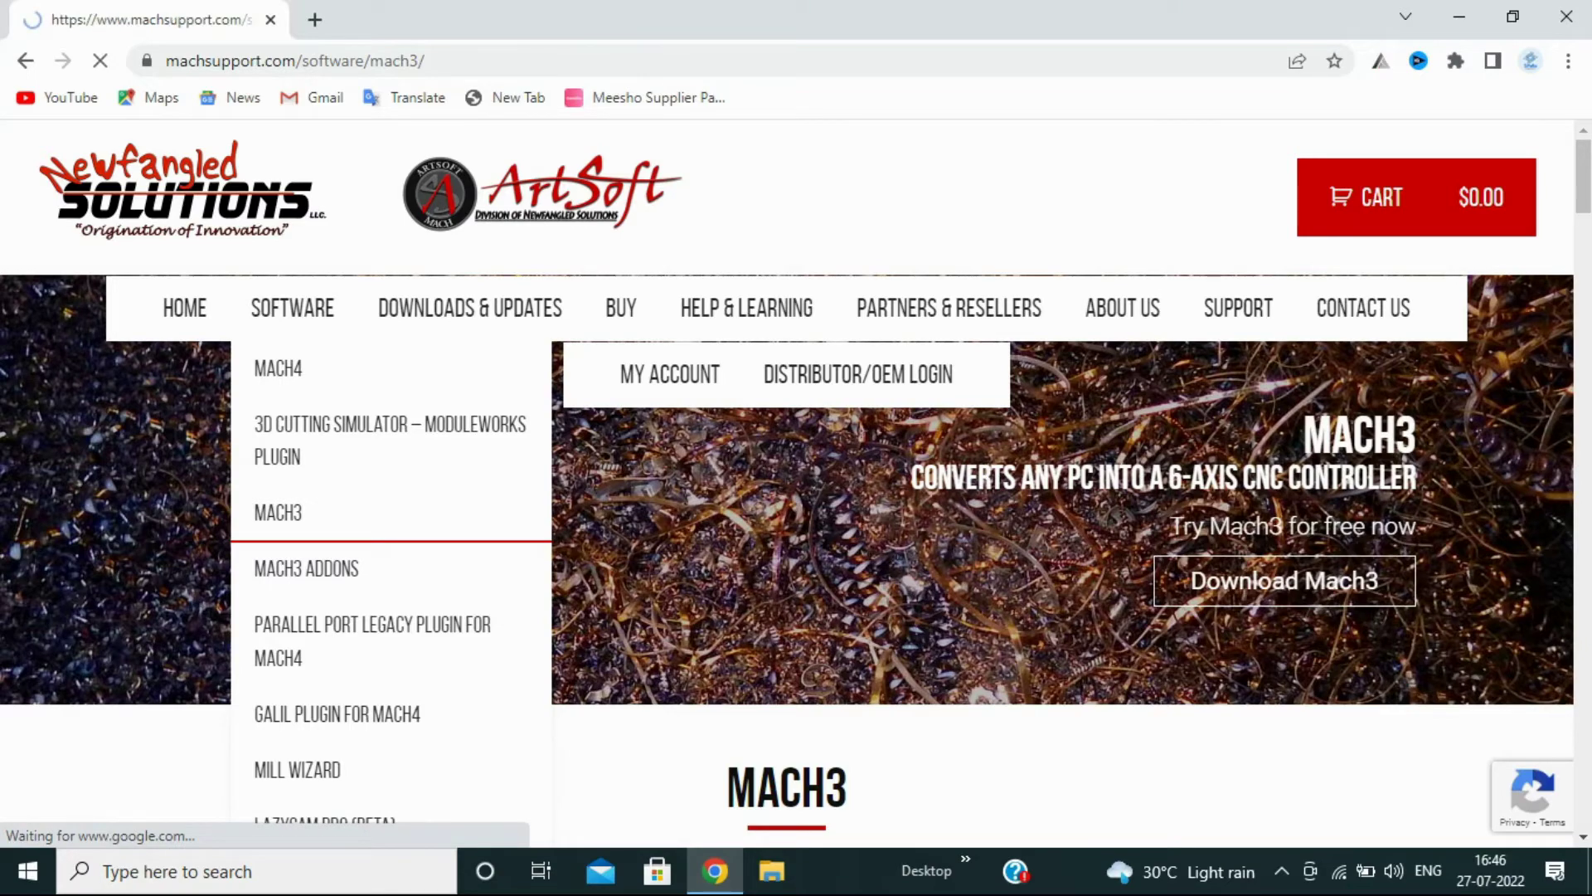
pyautogui.scroll(-5, 796, 484)
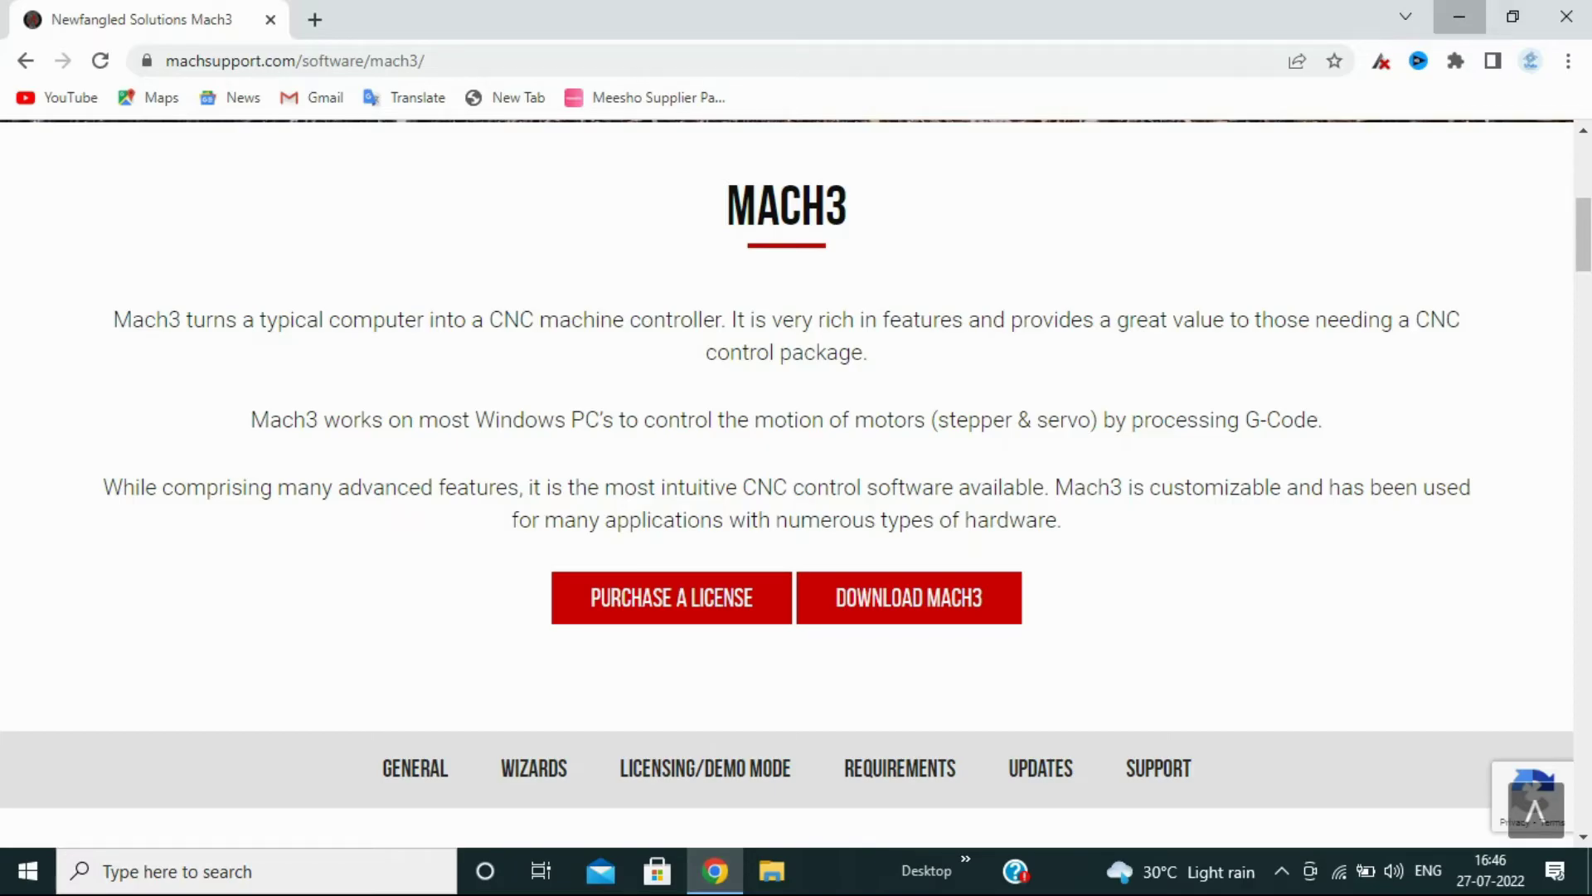
# Minimize the browser, refresh the desktop and open the Software\Mach3 folder on NEW VOLUME (D:).
pyautogui.click(1459, 16)
pyautogui.rightClick(1003, 199)
pyautogui.click(1064, 265)
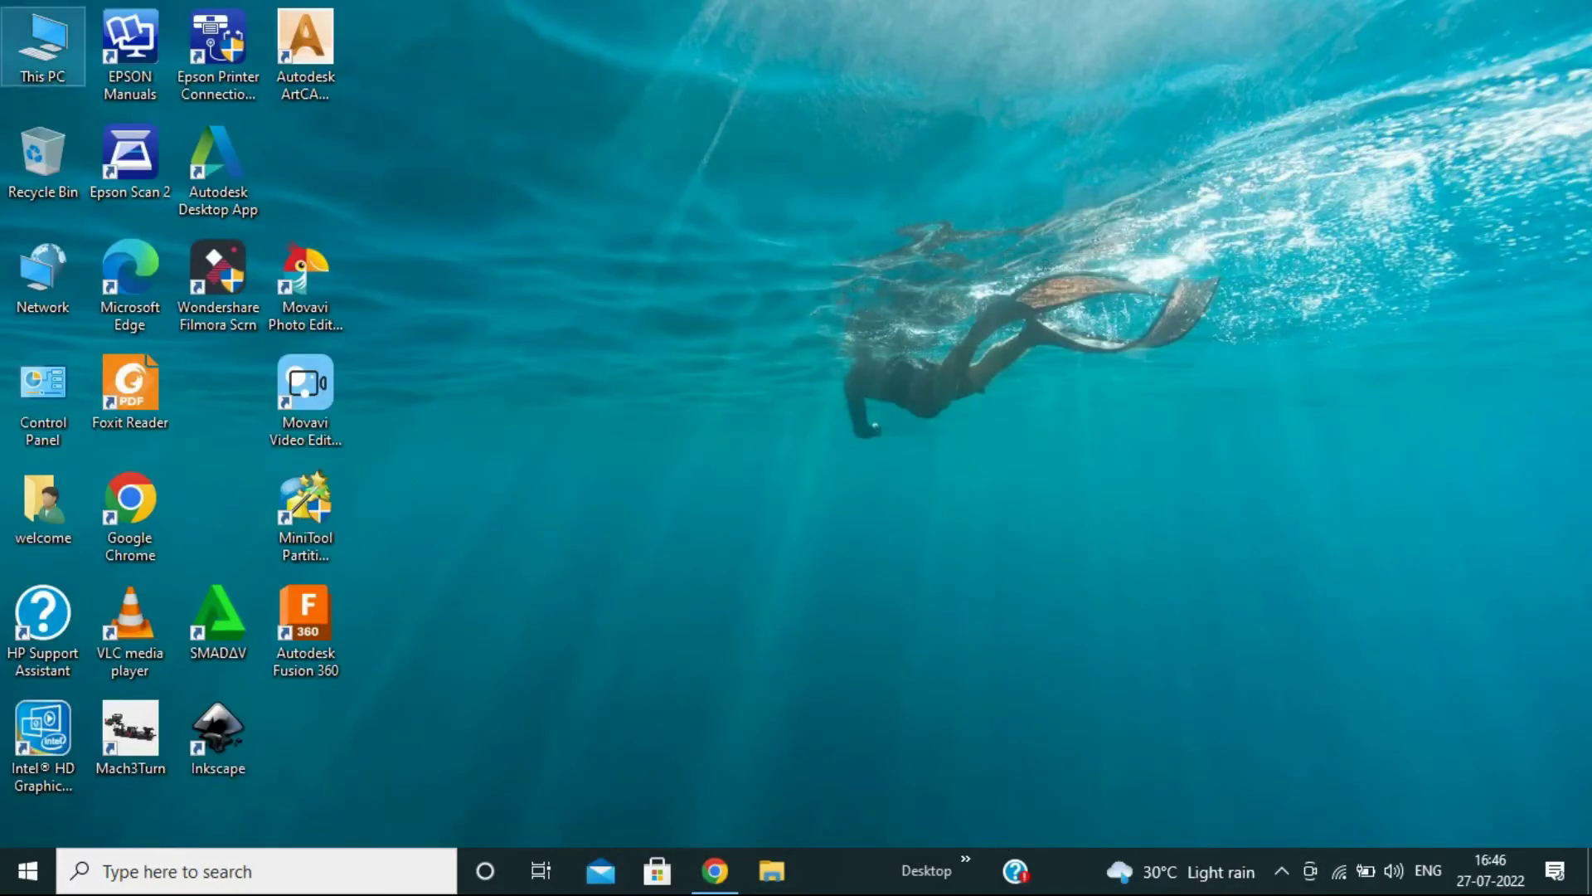
pyautogui.doubleClick(42, 45)
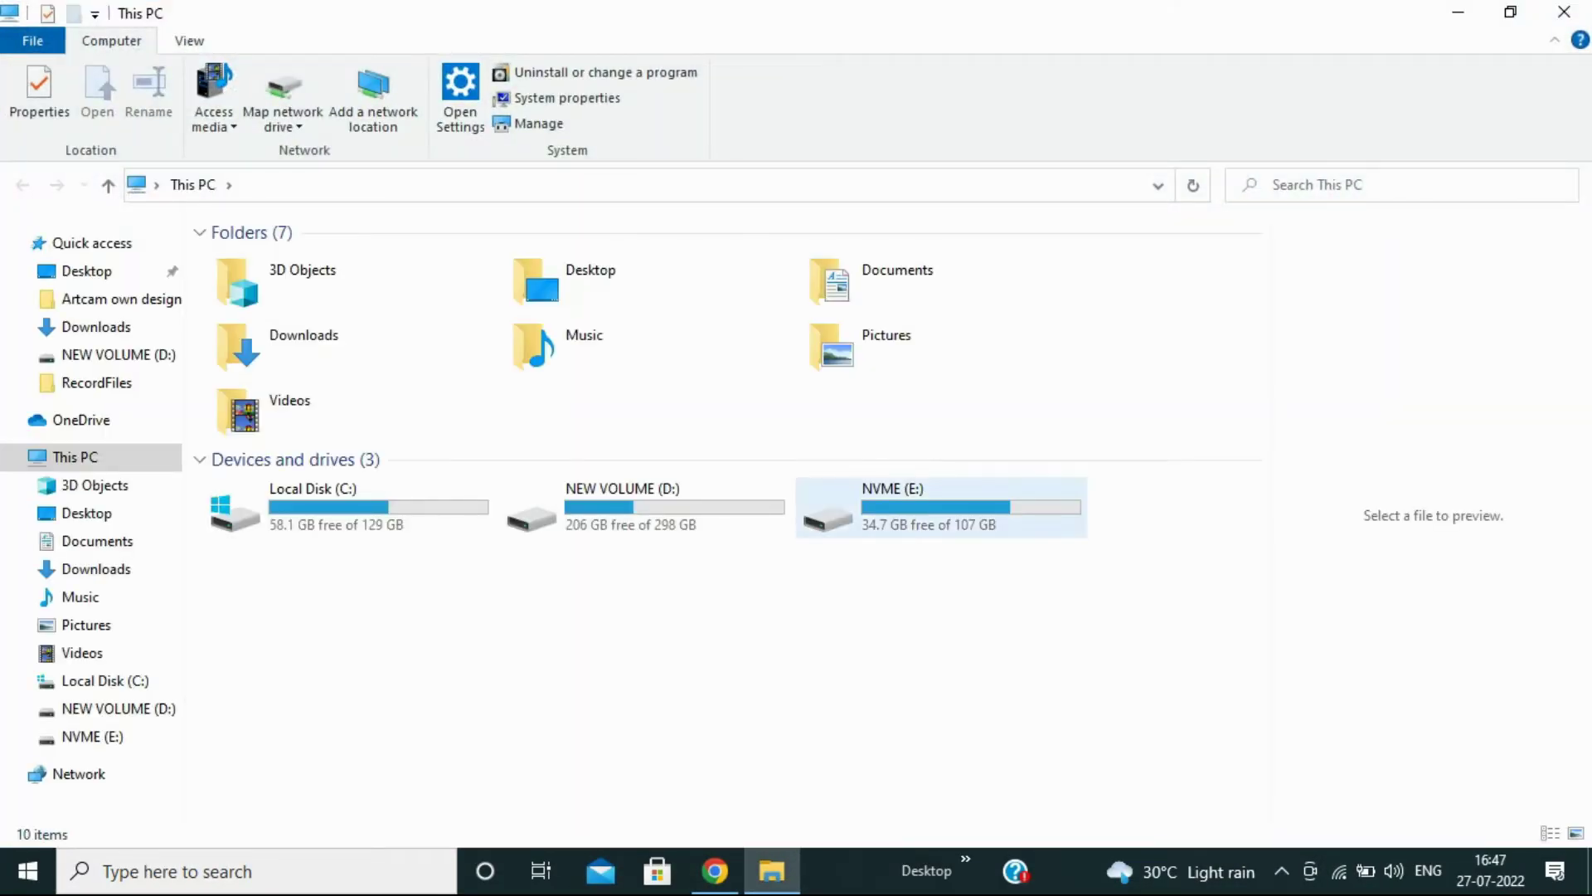
pyautogui.doubleClick(639, 498)
pyautogui.doubleClick(929, 282)
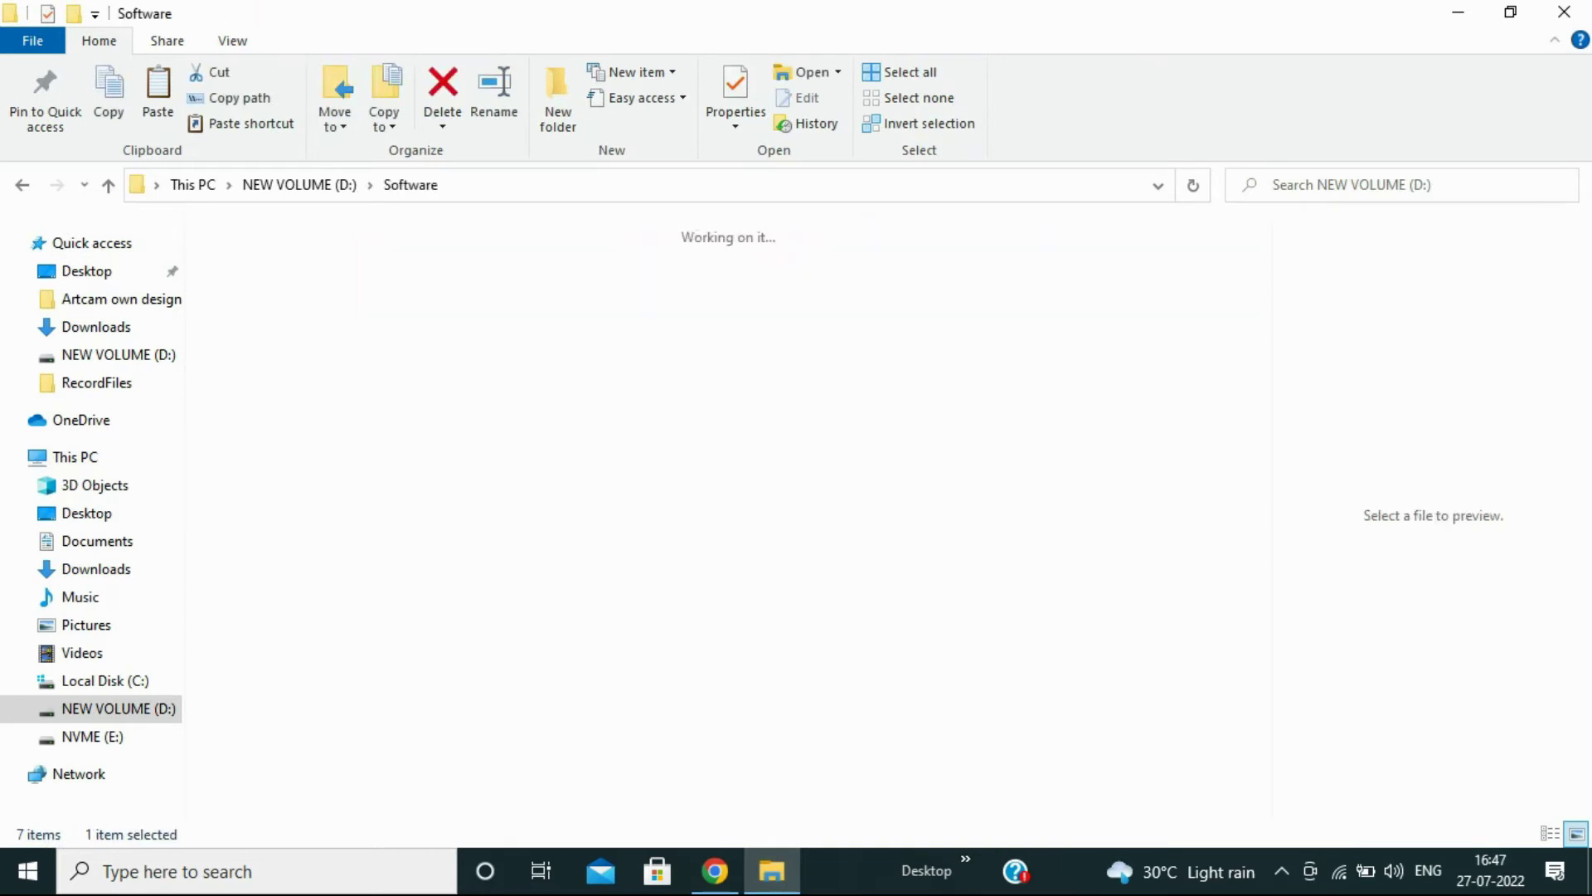
pyautogui.doubleClick(265, 581)
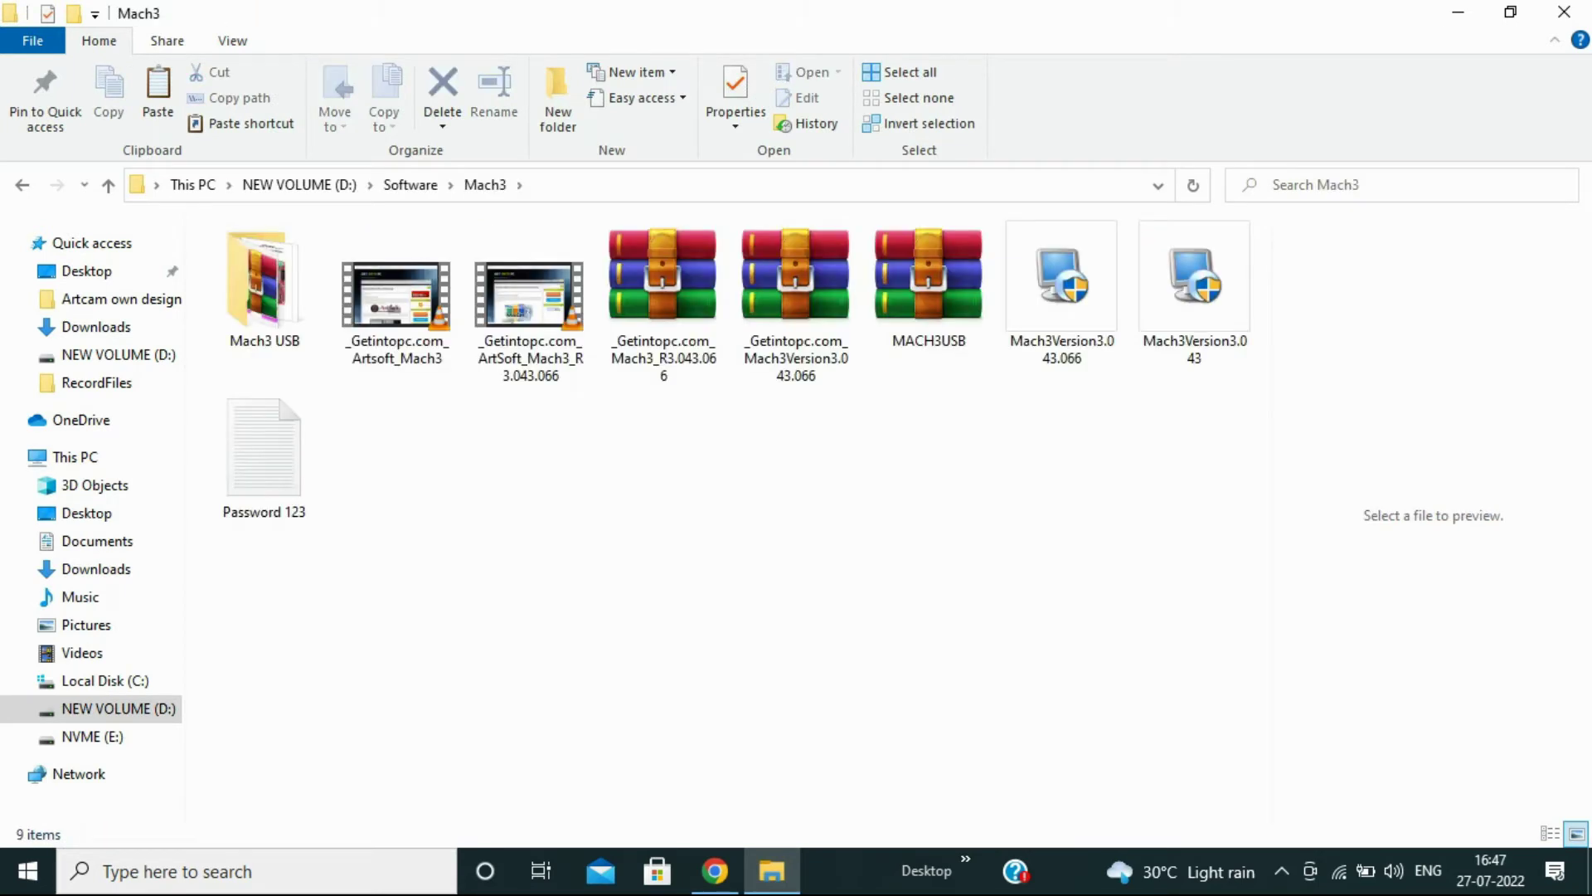
# Refresh the folder and run the Mach3Version3.043.066 installer.
pyautogui.rightClick(973, 261)
pyautogui.click(1020, 356)
pyautogui.click(1062, 290)
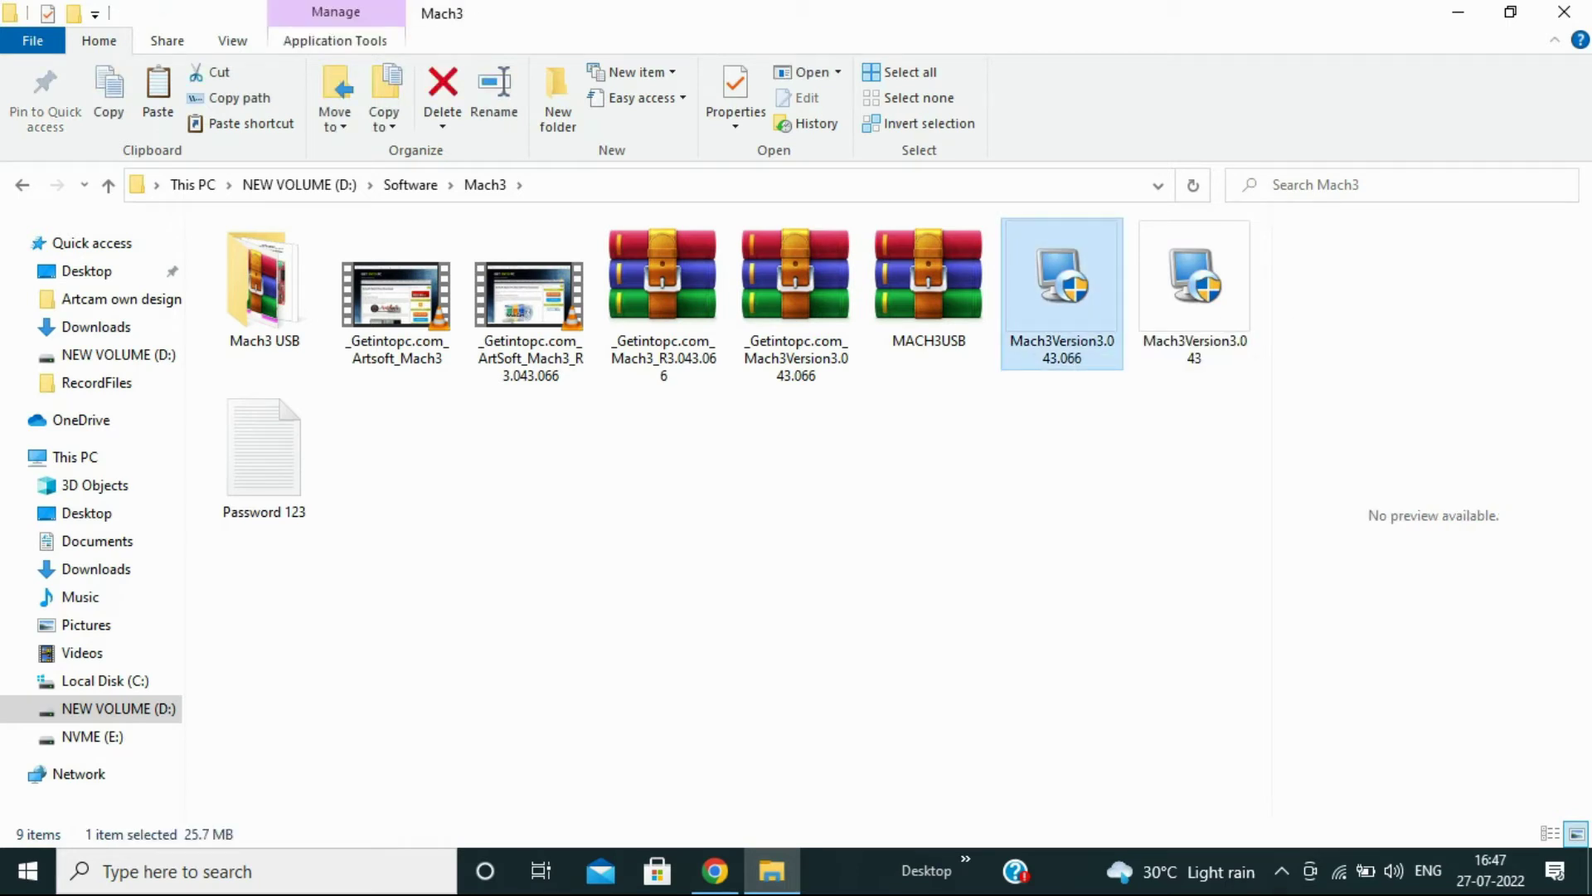
pyautogui.rightClick(1067, 264)
pyautogui.press('Escape')
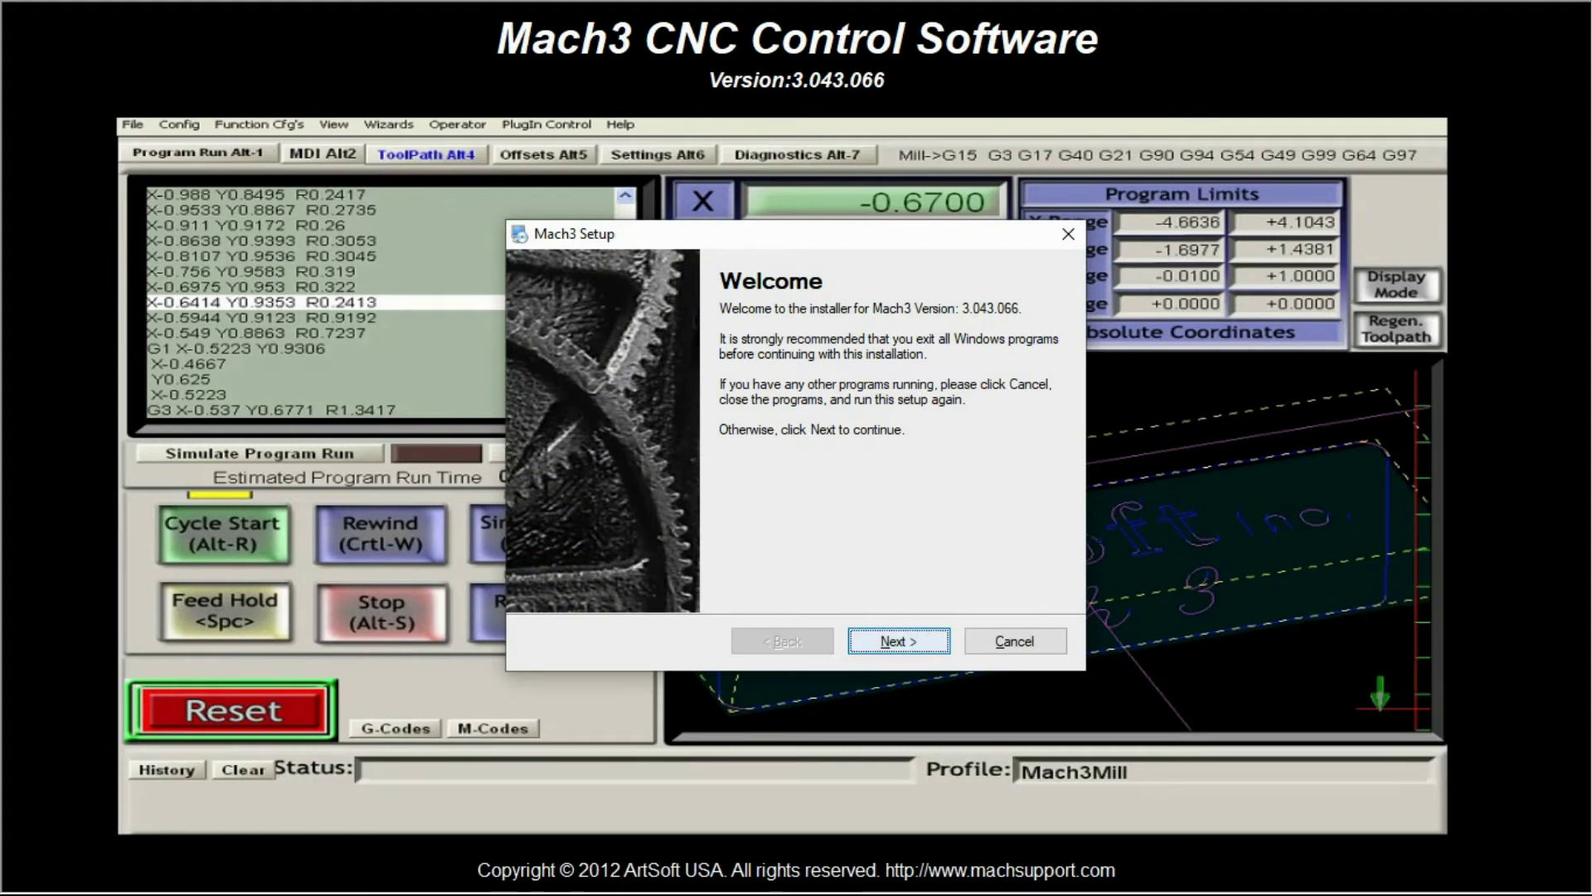
# Agree to the Mach3 license terms and keep C:\Mach3 as the installation folder.
pyautogui.press('Return')
pyautogui.click(531, 568)
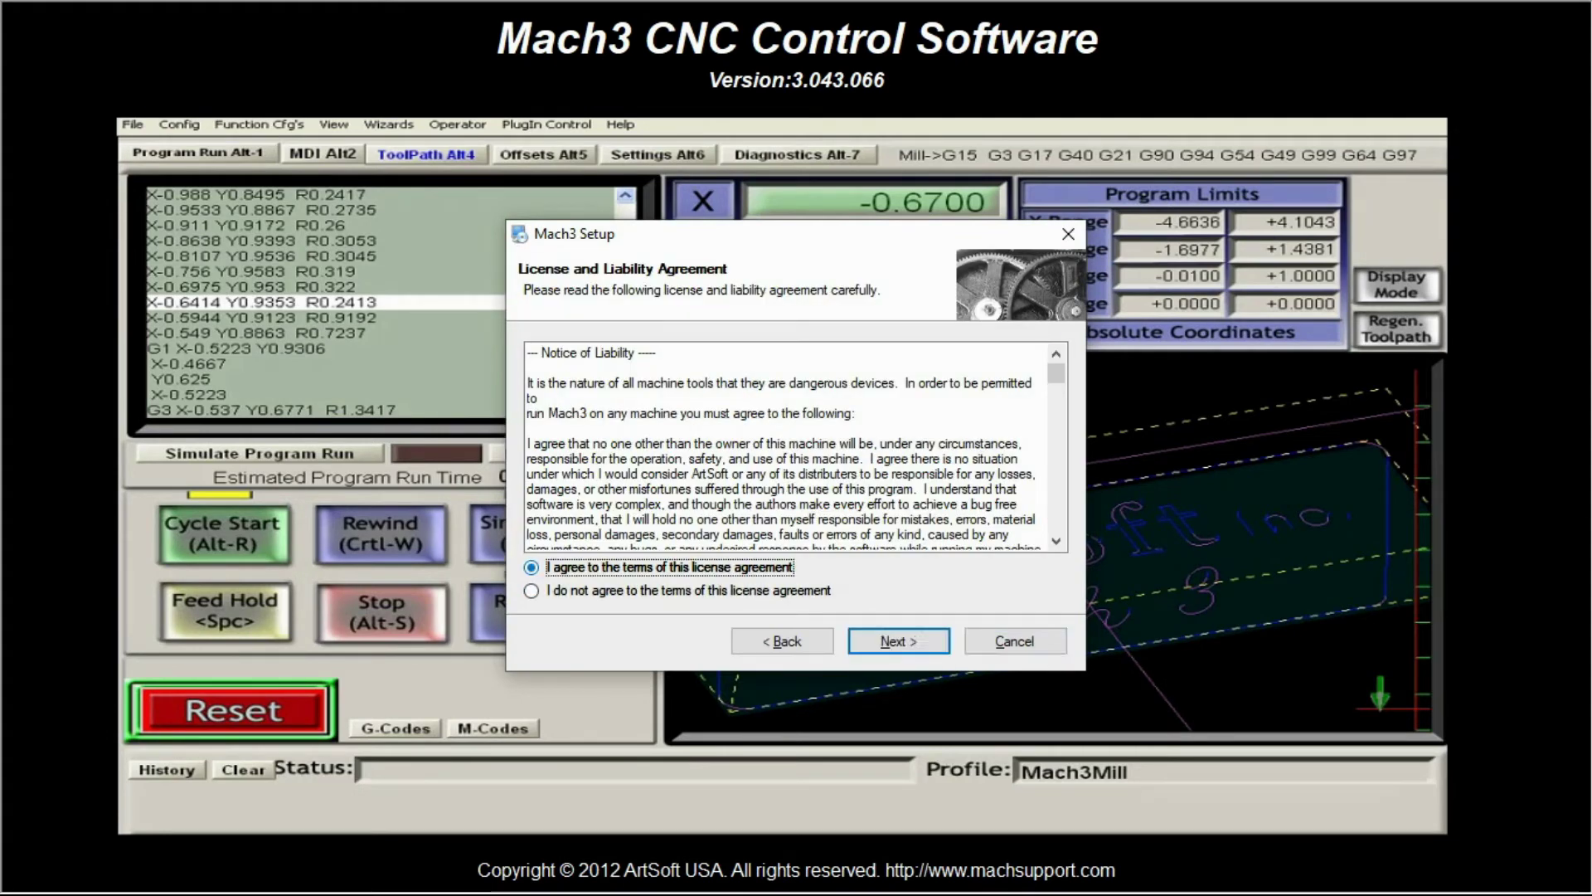
pyautogui.press('Return')
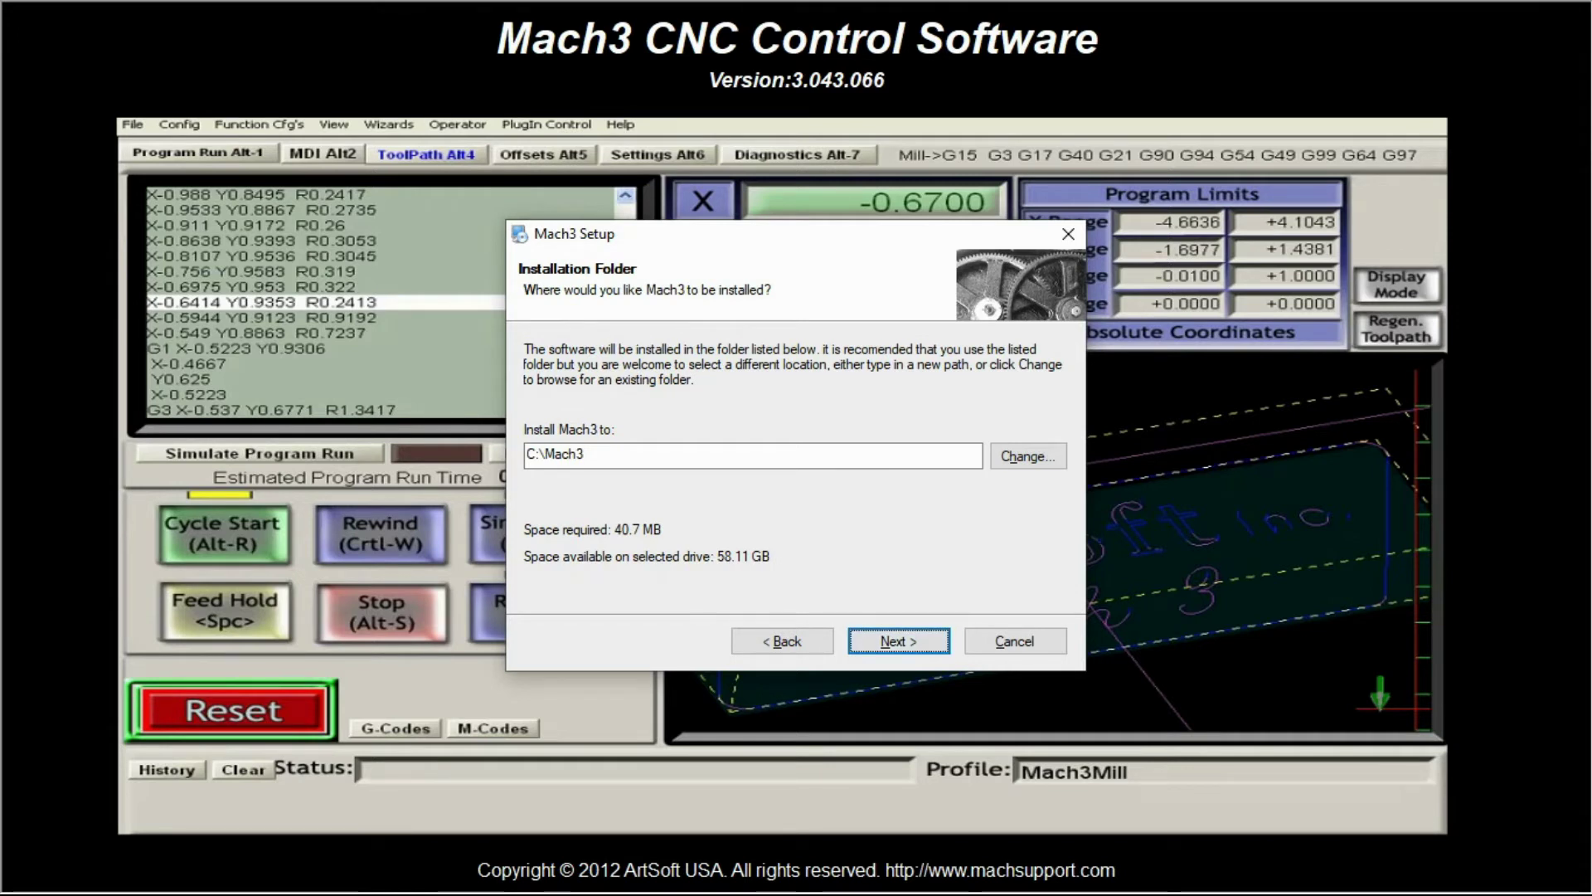
pyautogui.press('Return')
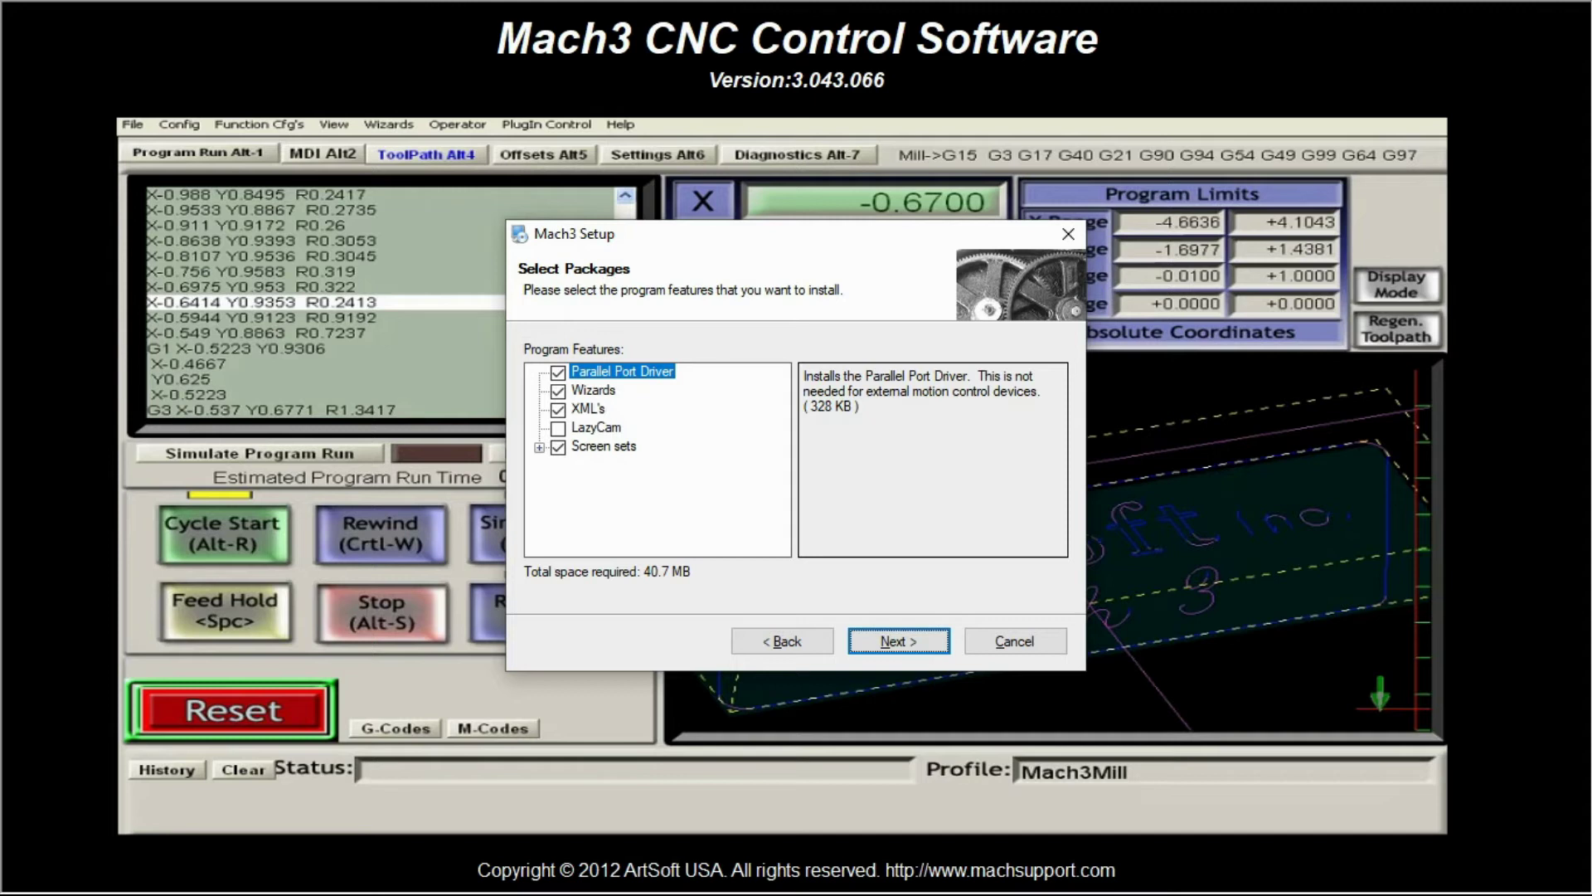
# Exclude the Parallel Port Driver package, skip the custom profiles and run the Mach3 installation.
pyautogui.press('space')
pyautogui.press('Return')
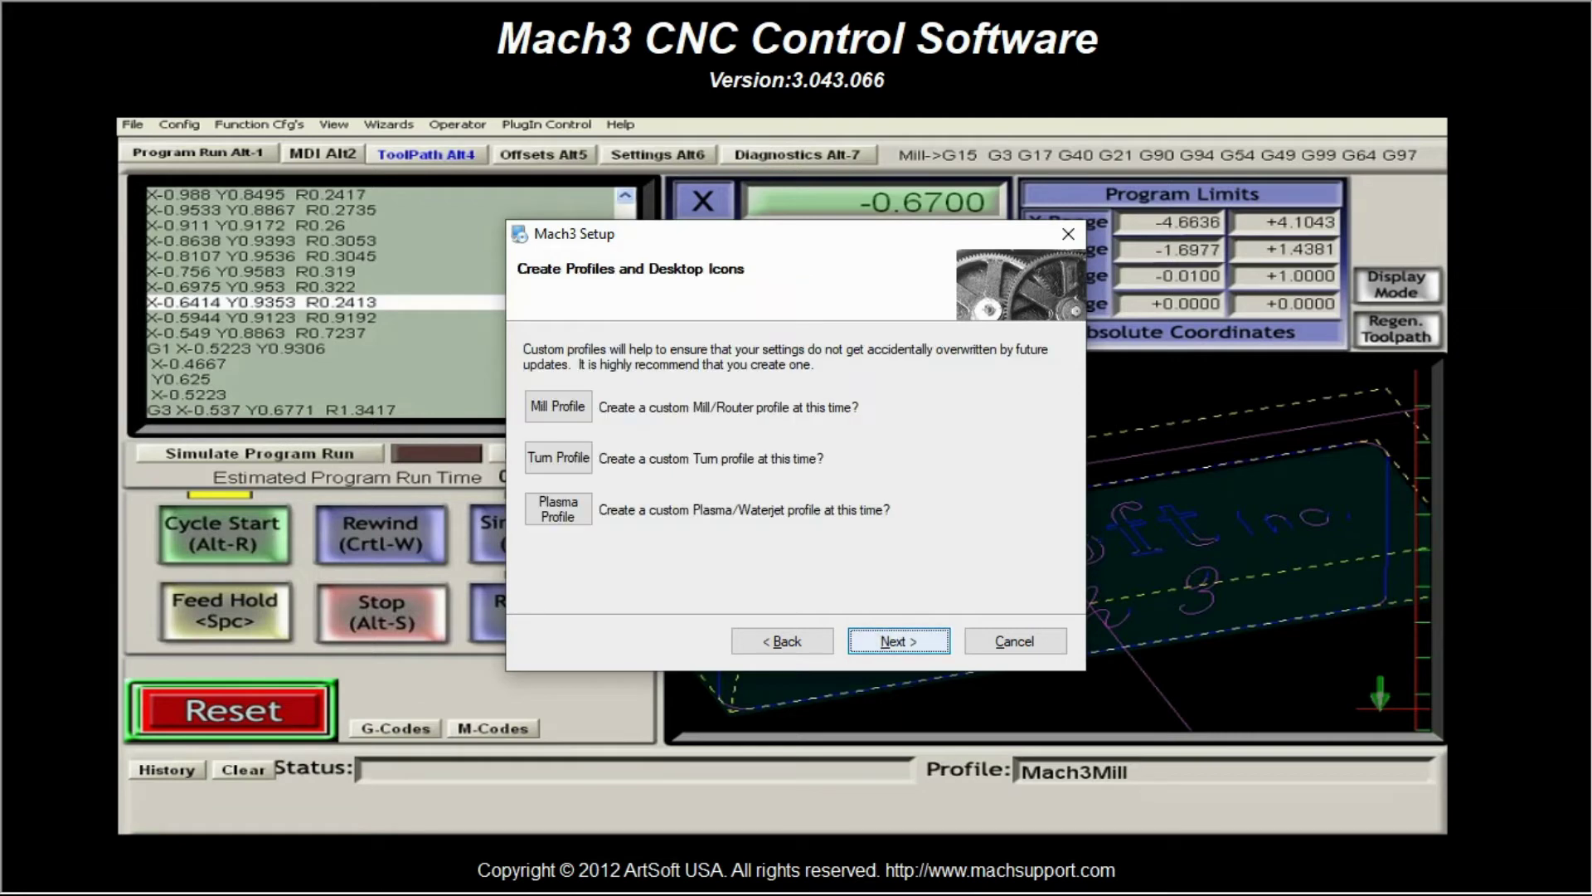
pyautogui.press('Return')
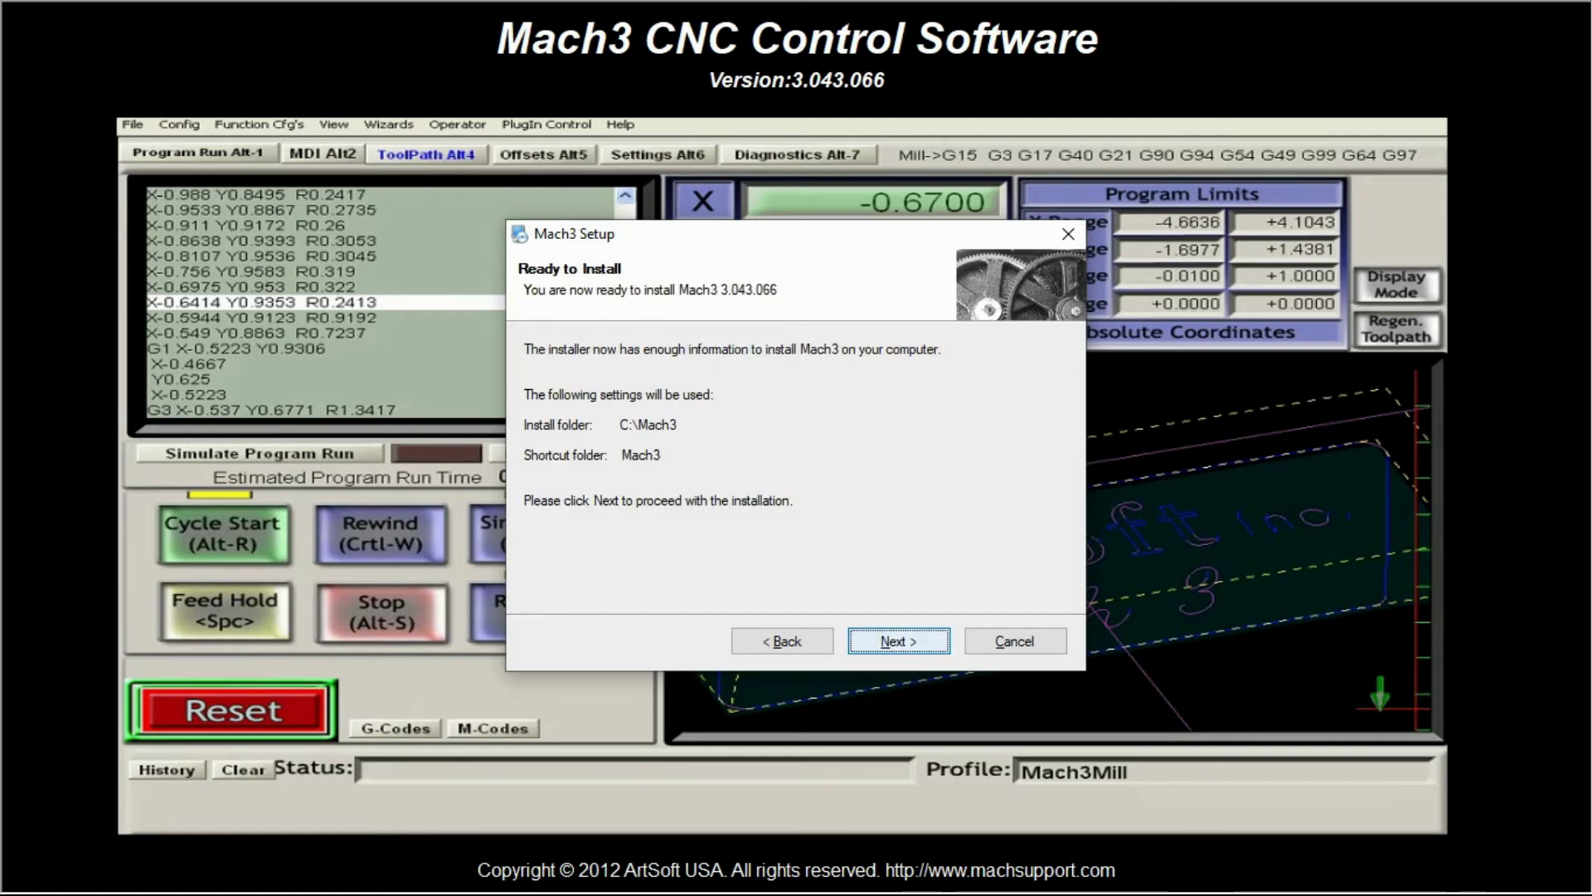
pyautogui.press('Return')
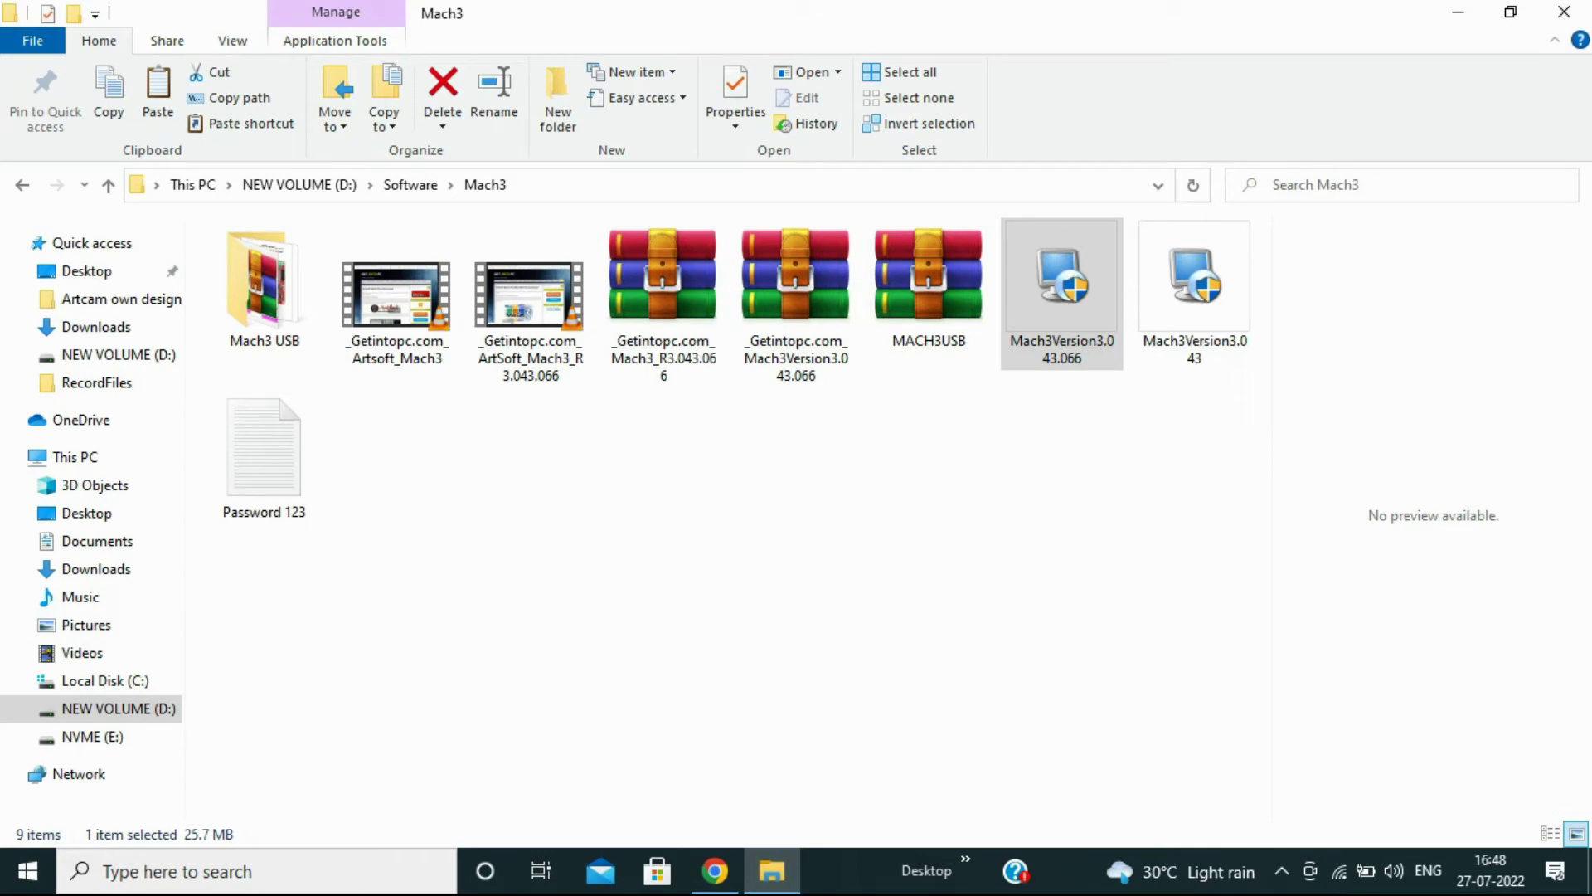
# Show the desktop, refresh it and move the Mach3Mill, Mach3 Loader, Mach3 Plasma and Mach3Turn shortcuts into the empty area.
pyautogui.press('super+d')
pyautogui.rightClick(920, 211)
pyautogui.click(987, 278)
pyautogui.moveTo(218, 498); pyautogui.dragTo(655, 497)
pyautogui.moveTo(218, 382); pyautogui.dragTo(830, 272)
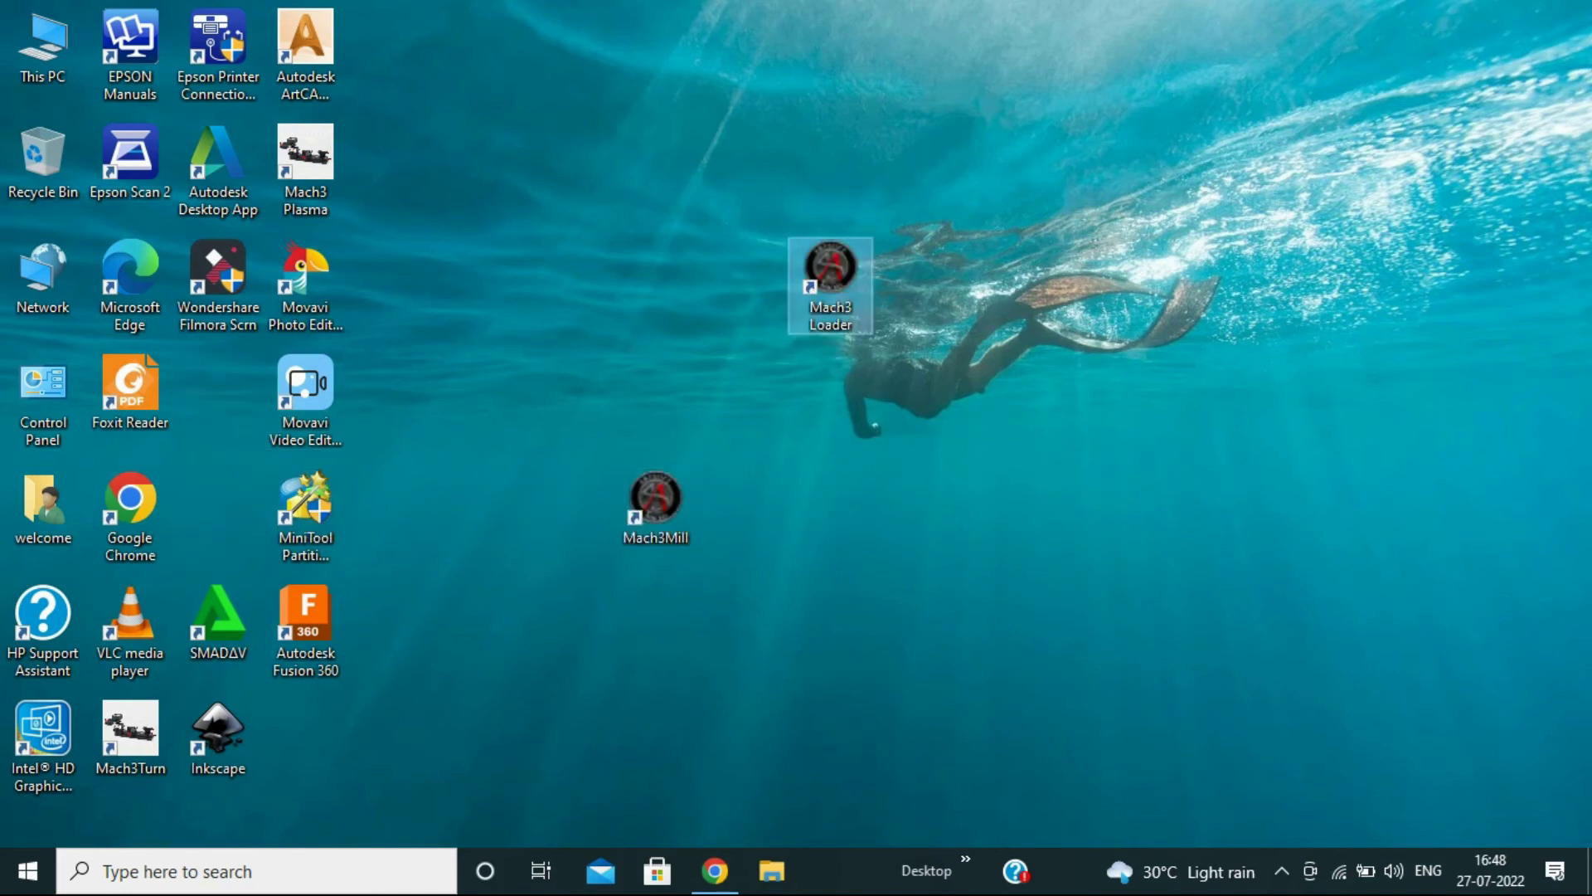
pyautogui.moveTo(305, 158); pyautogui.dragTo(743, 158)
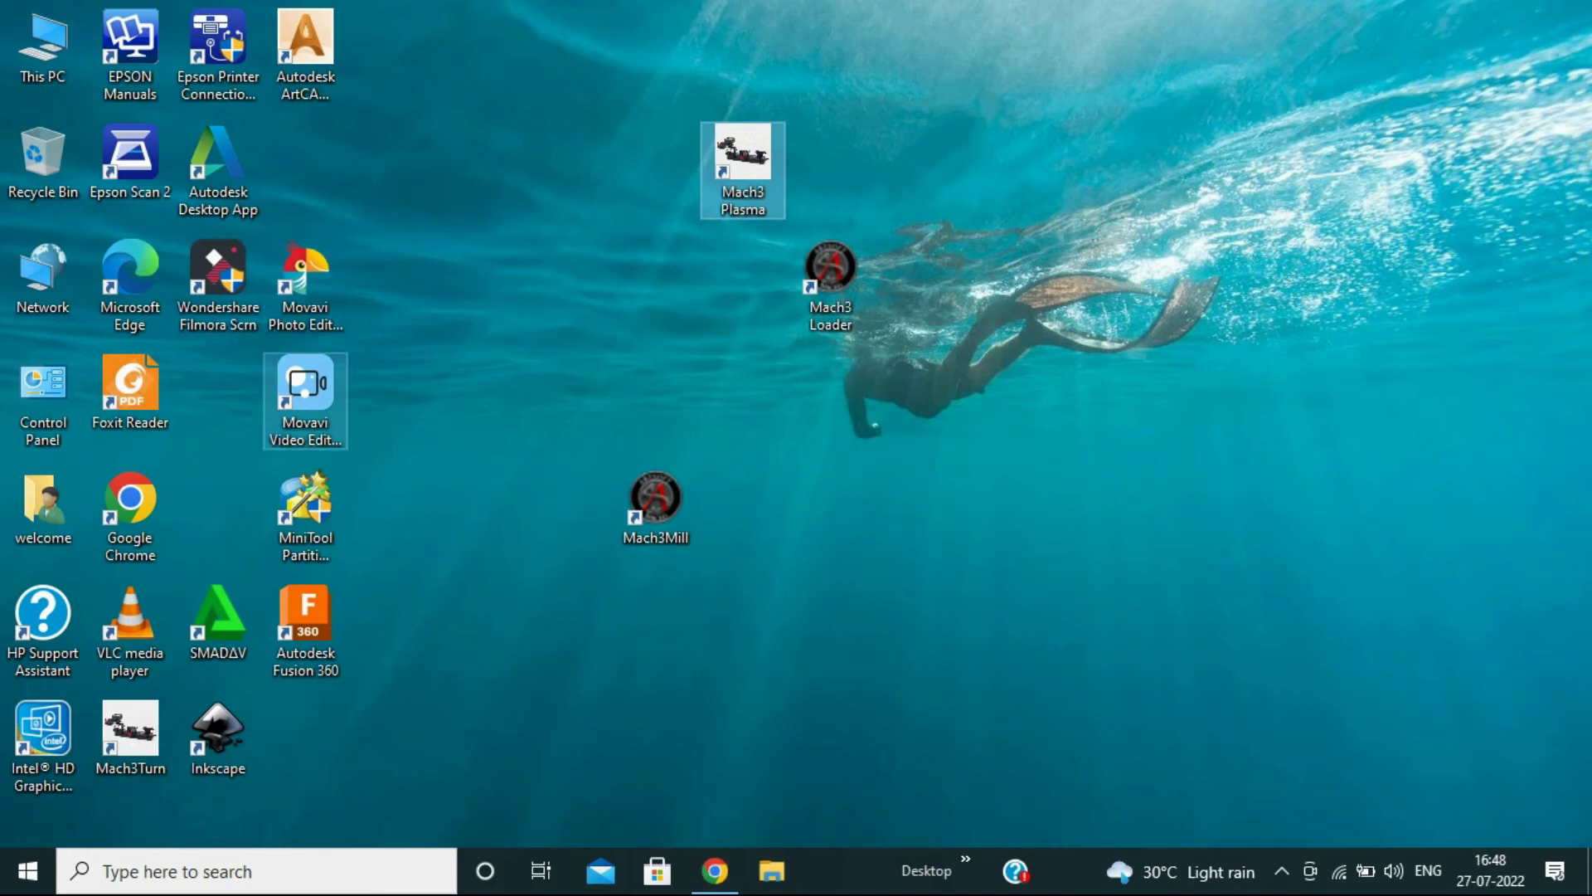
pyautogui.moveTo(130, 730); pyautogui.dragTo(743, 617)
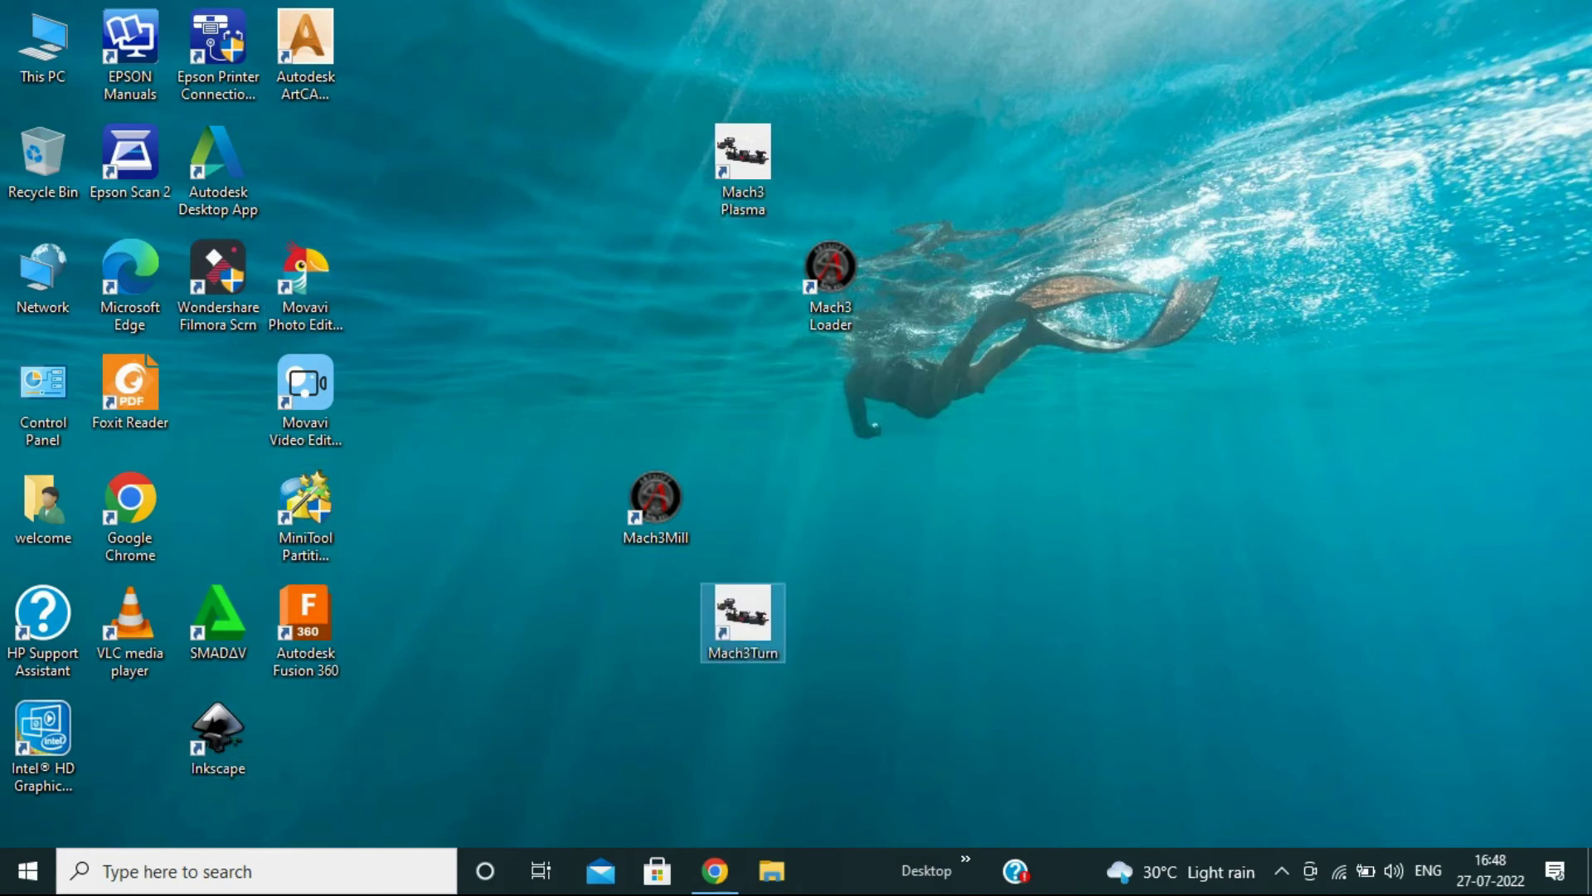
pyautogui.moveTo(830, 267); pyautogui.dragTo(917, 154)
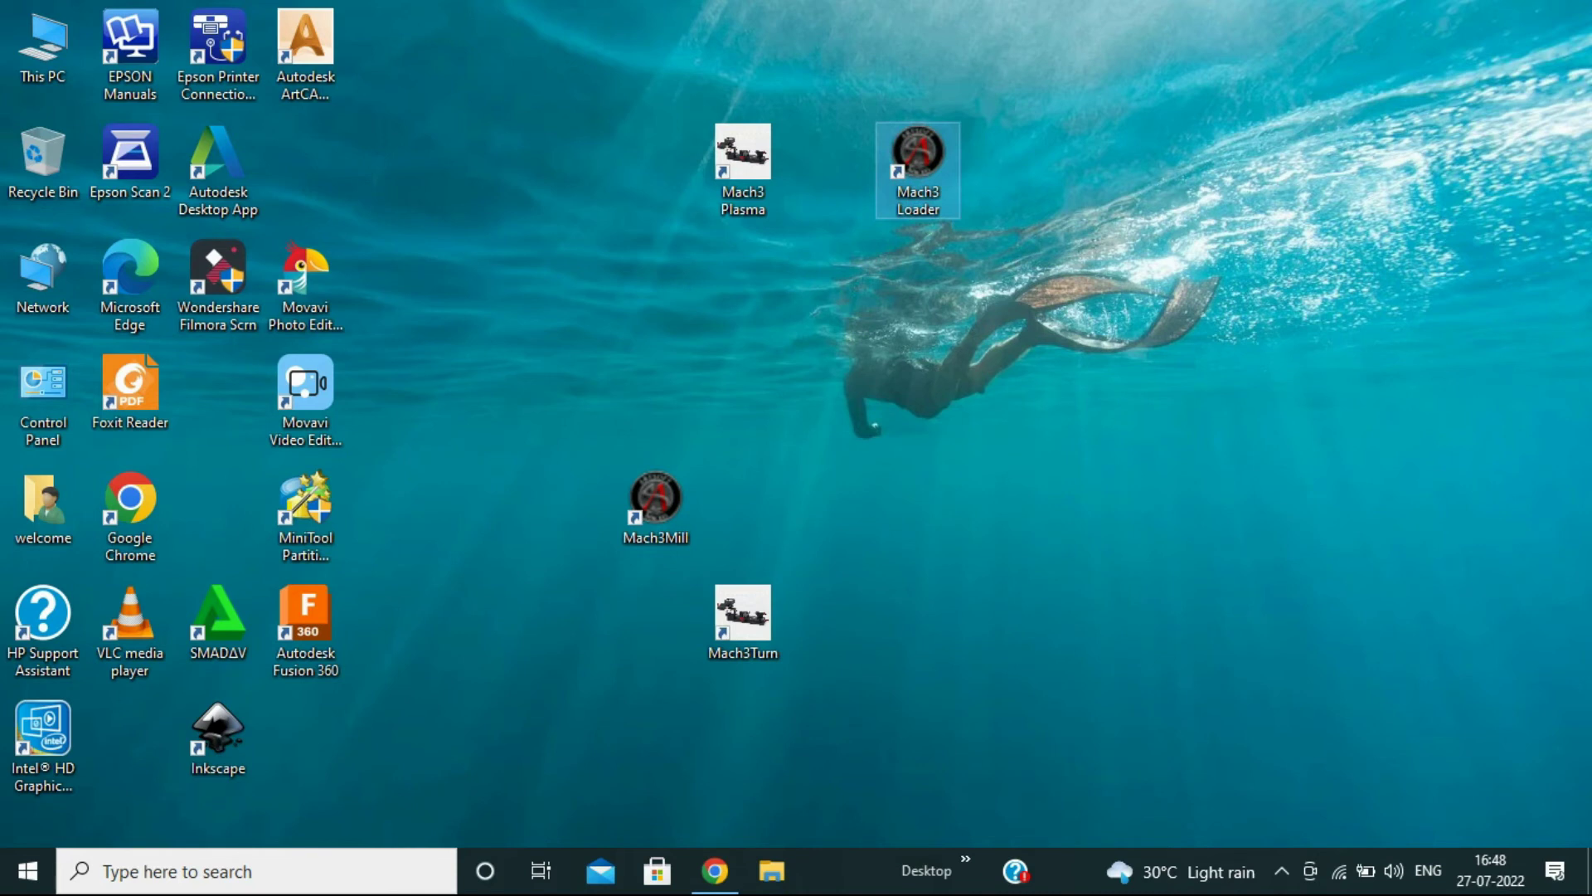
# Start Mach3 Loader and load the CNC Router session profile.
pyautogui.press('Return')
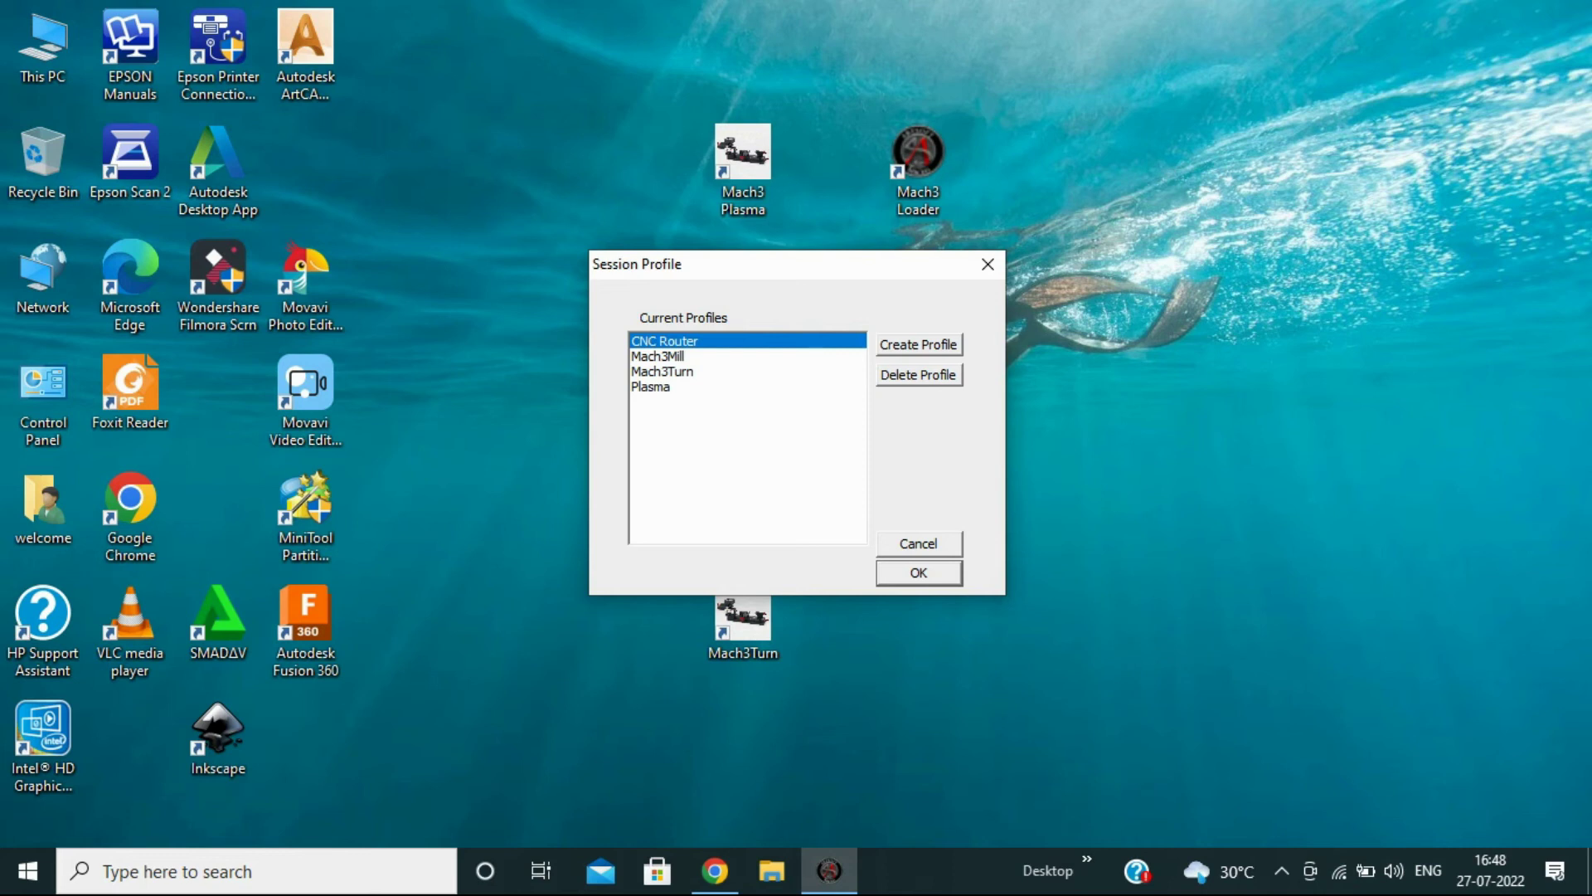
pyautogui.press('Return')
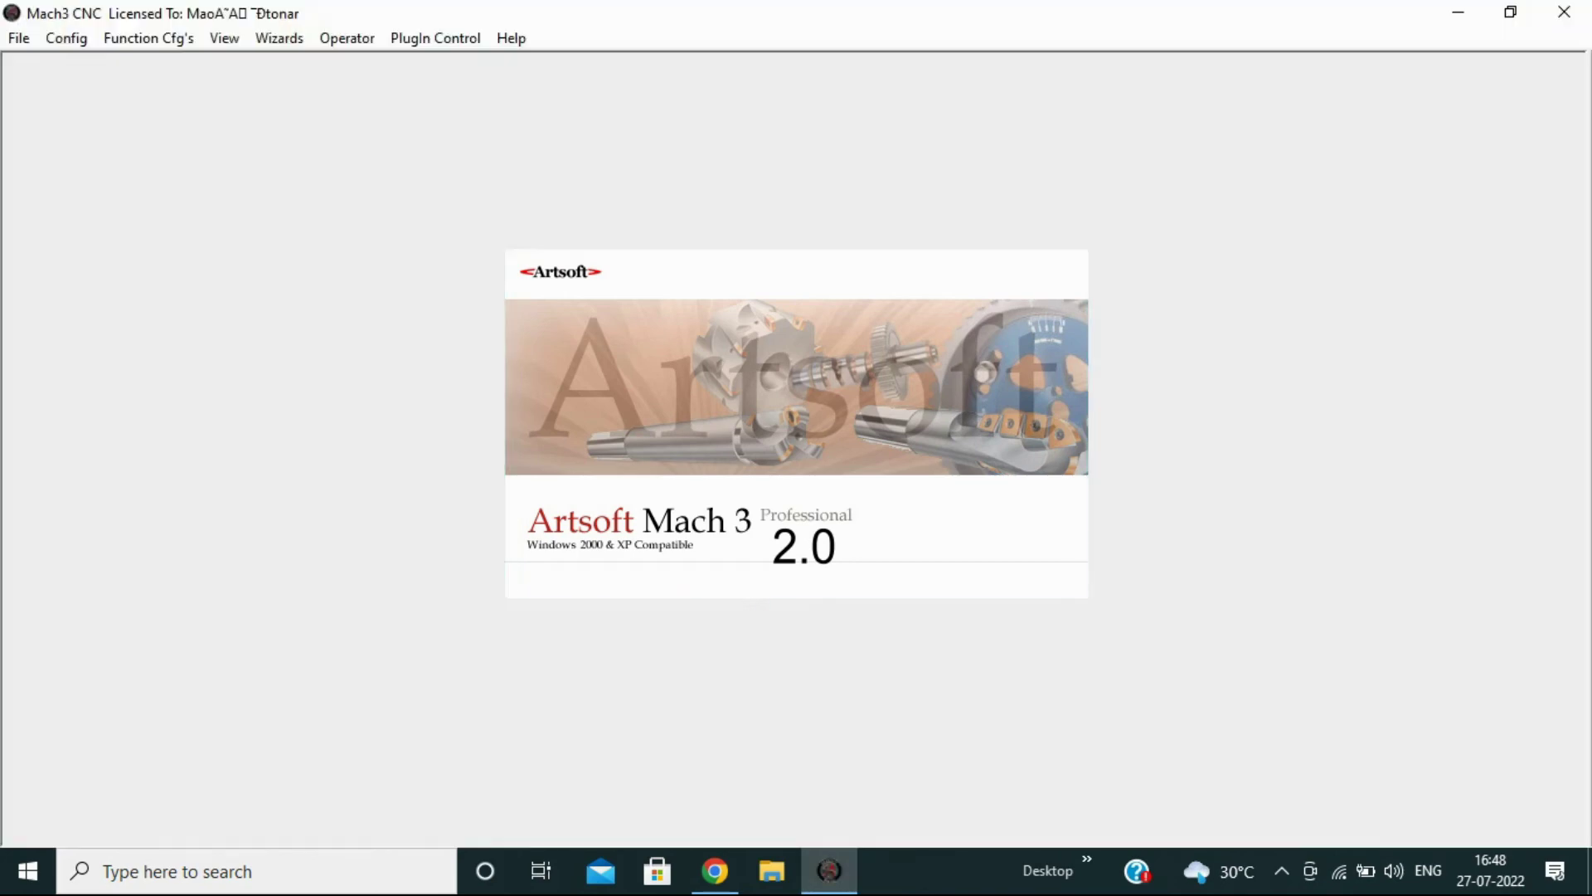